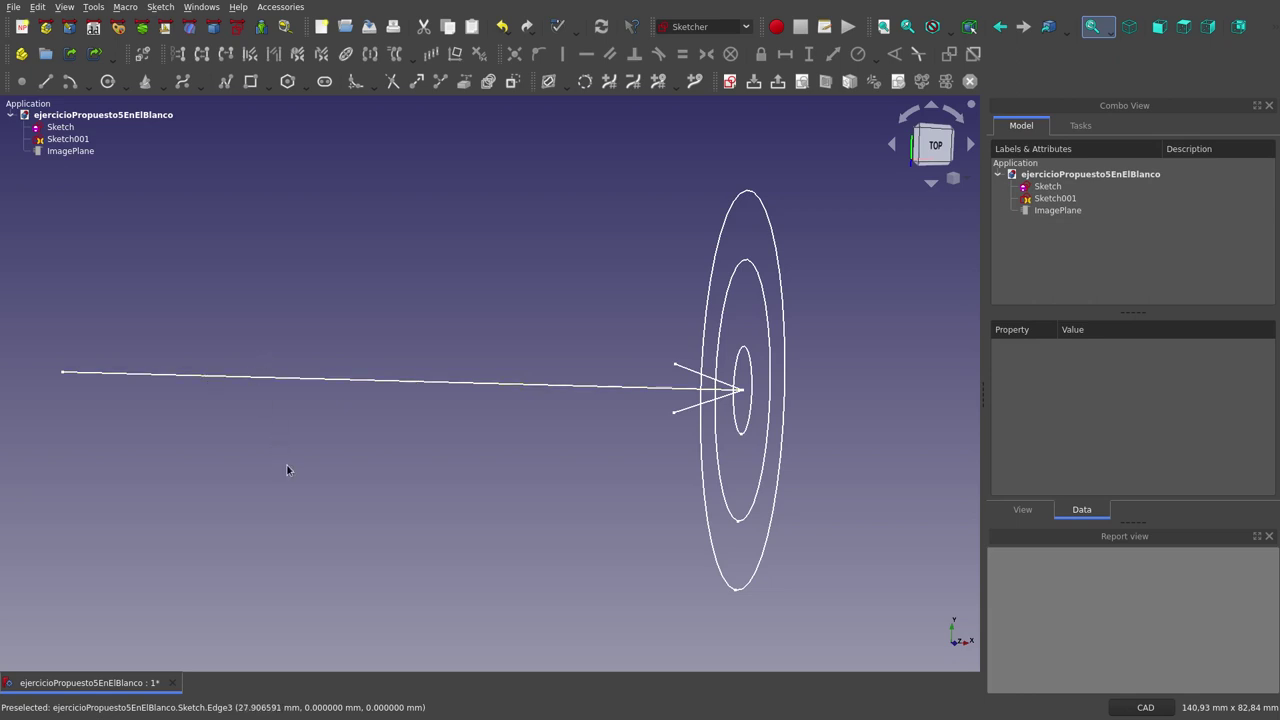
Switch to the top view and zoom out to frame the arrow and target sketches.
key("2")
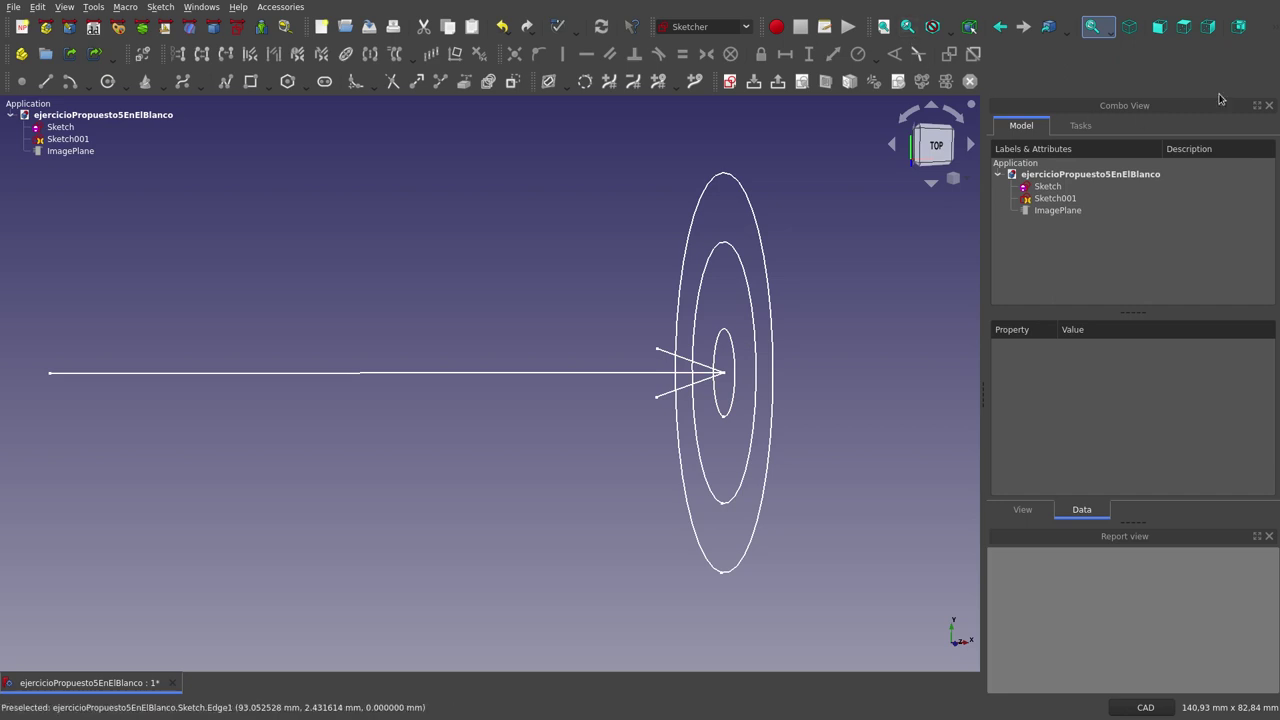
scroll(825, 421, "down", 1)
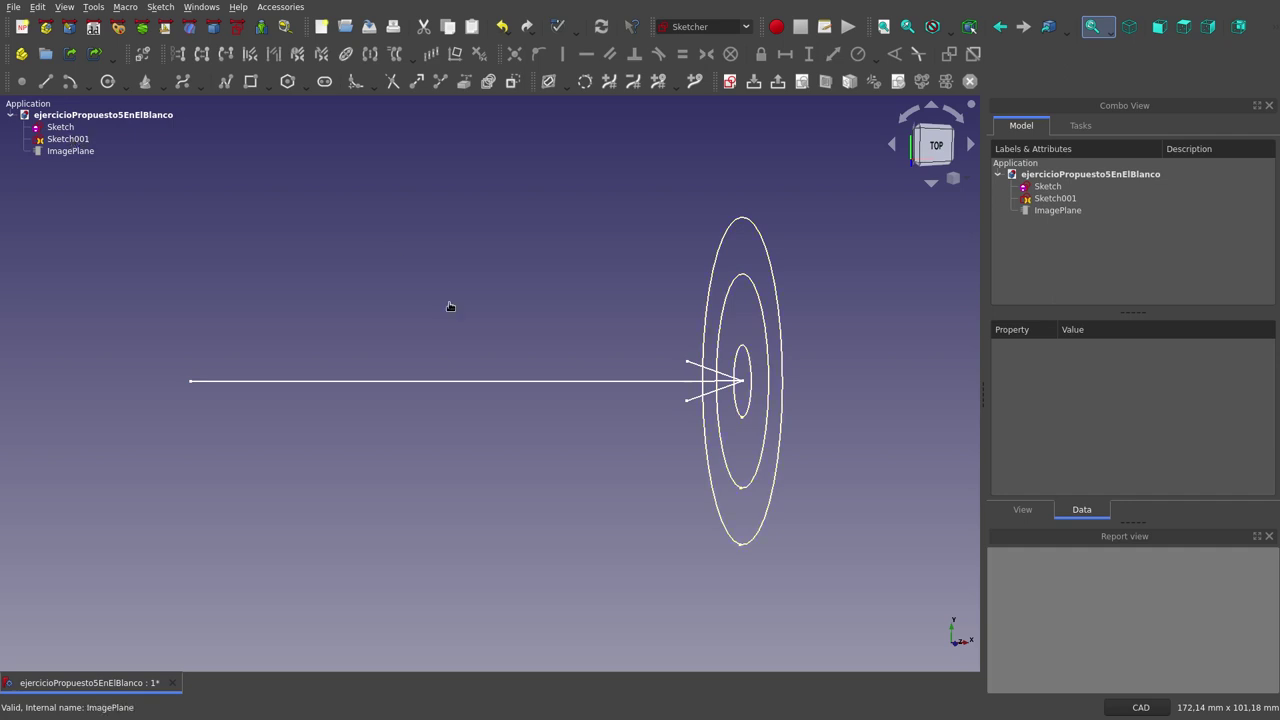
Hide the target sketch Sketch001 and open the arrow sketch for editing.
left_click(60, 140)
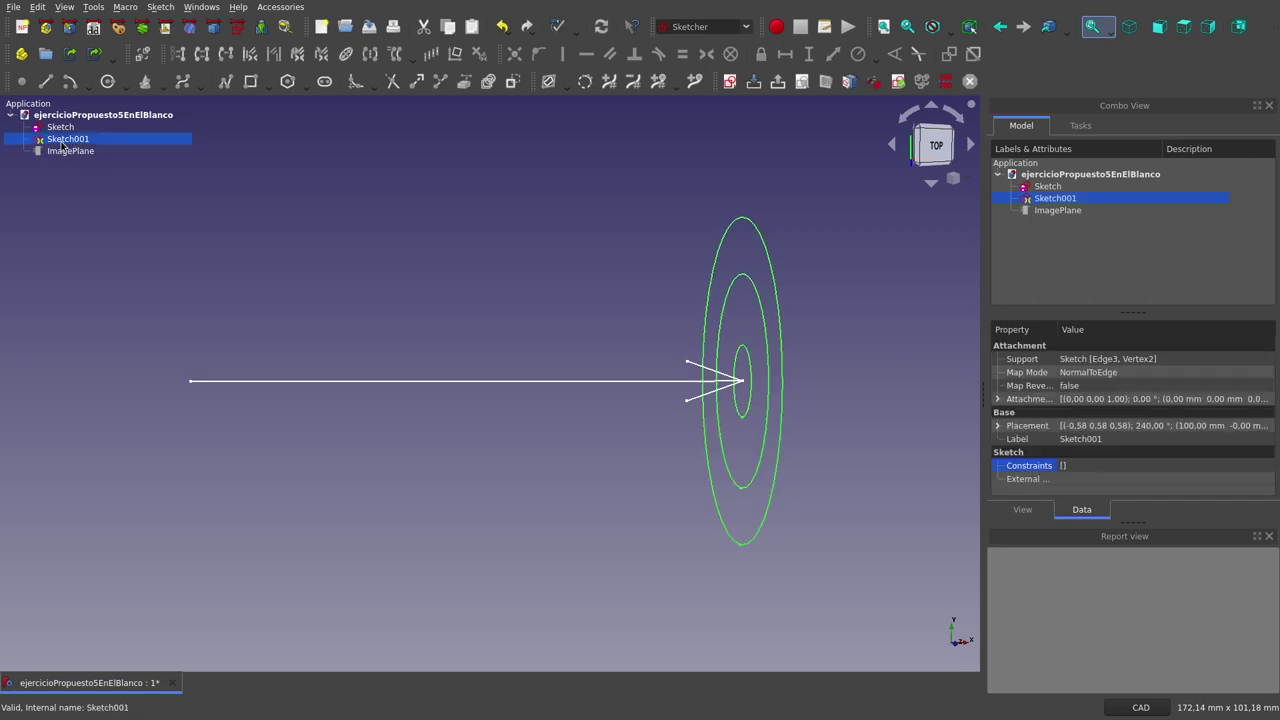
key("space")
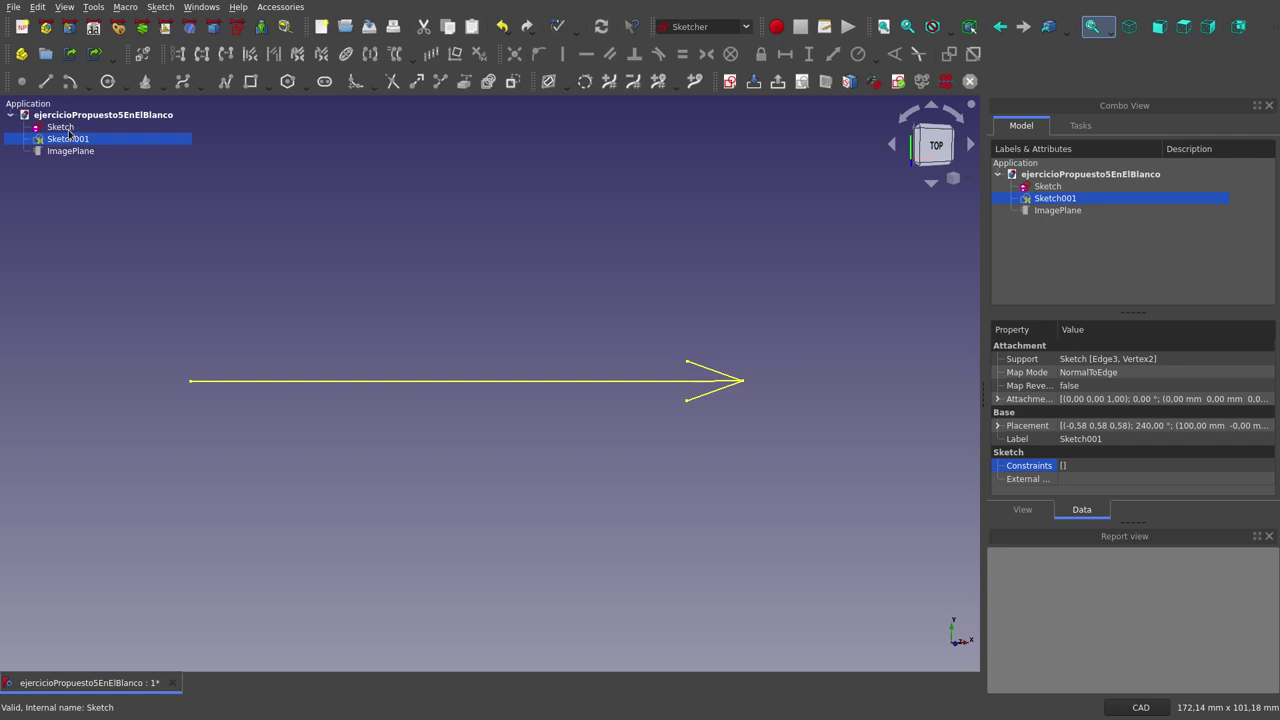
double_click(66, 129)
Move the largoFlecha 100 mm and 7 mm dimension labels closer to the arrow.
scroll(551, 415, "down", 2)
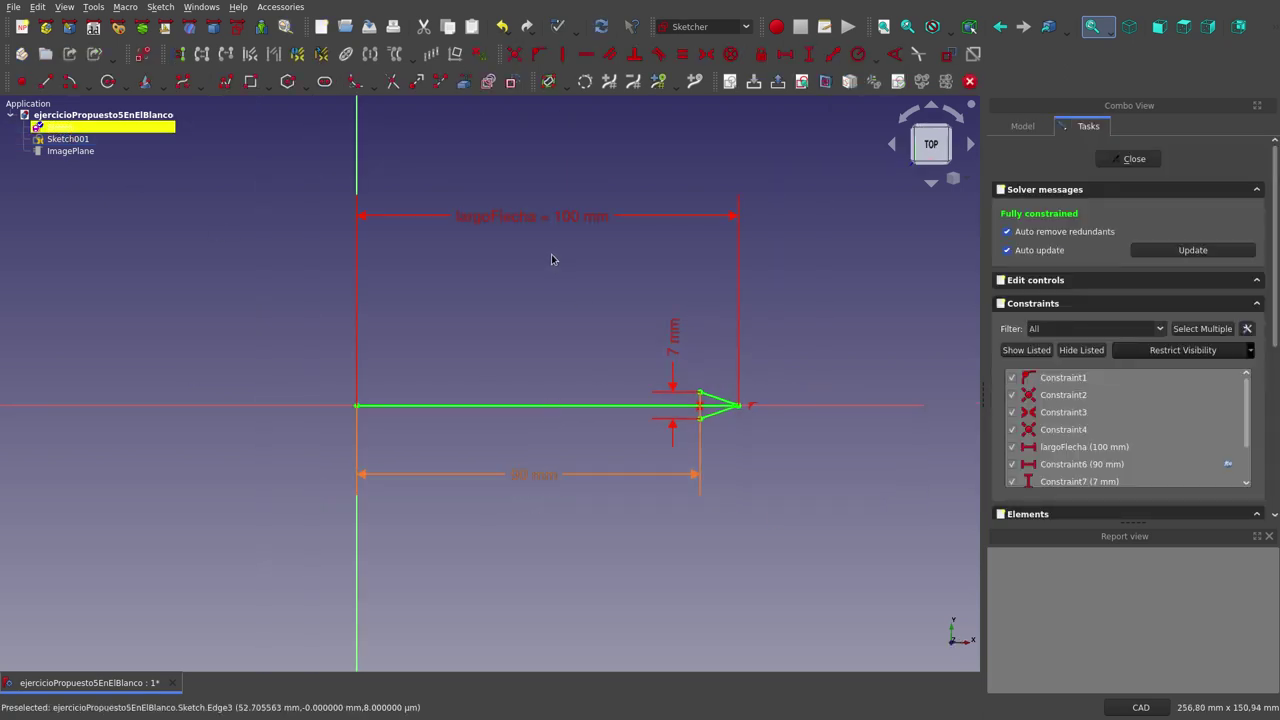
left_click_drag(520, 216, 525, 305)
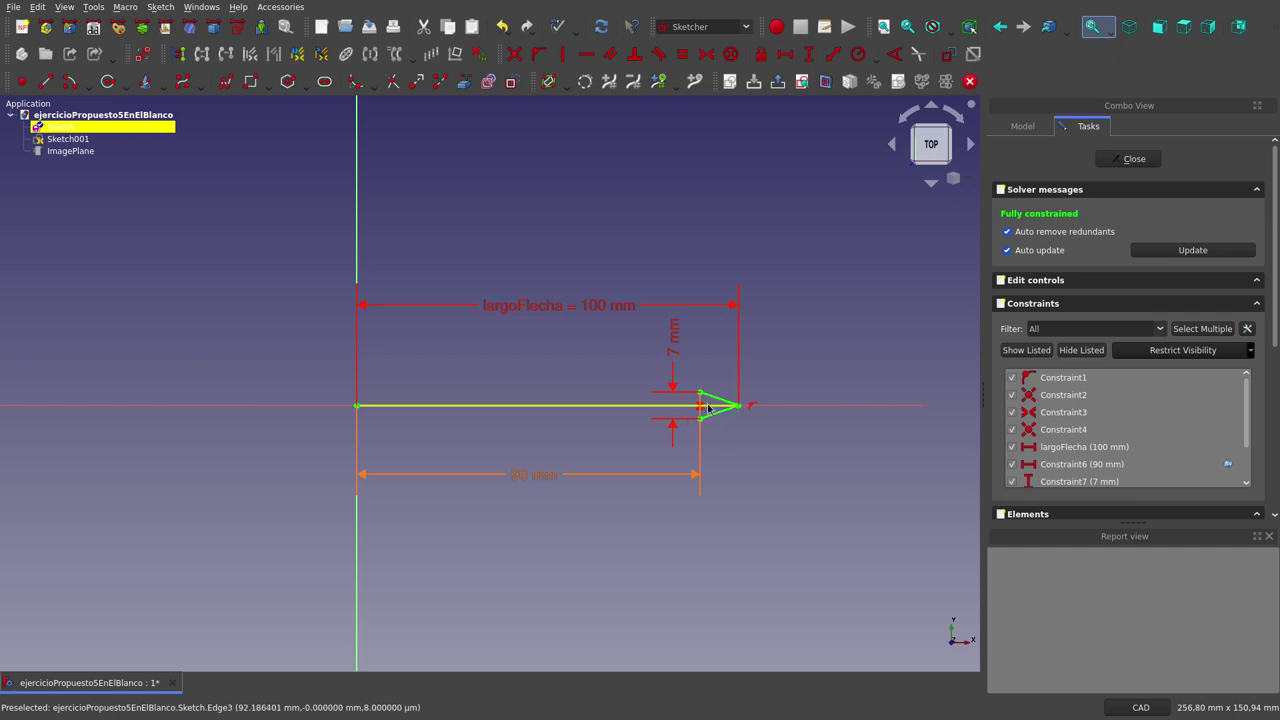
scroll(708, 406, "up", 2)
scroll(708, 408, "up", 2)
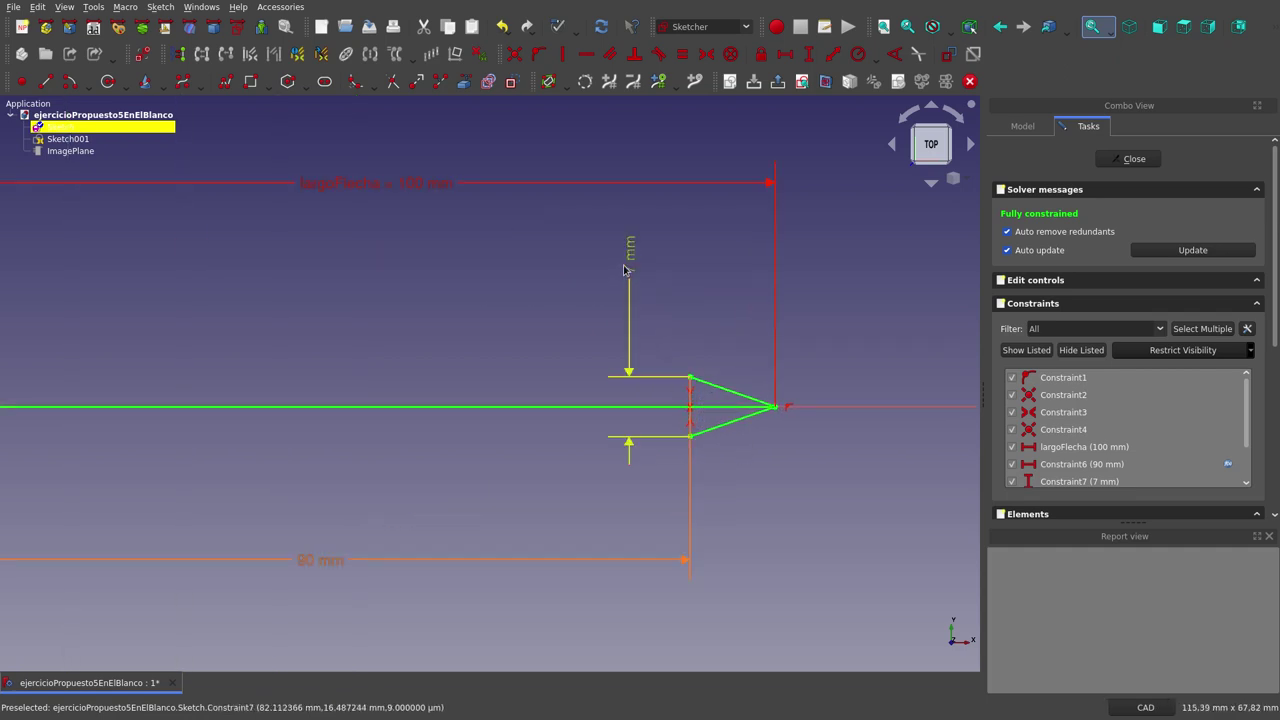
left_click_drag(640, 310, 642, 335)
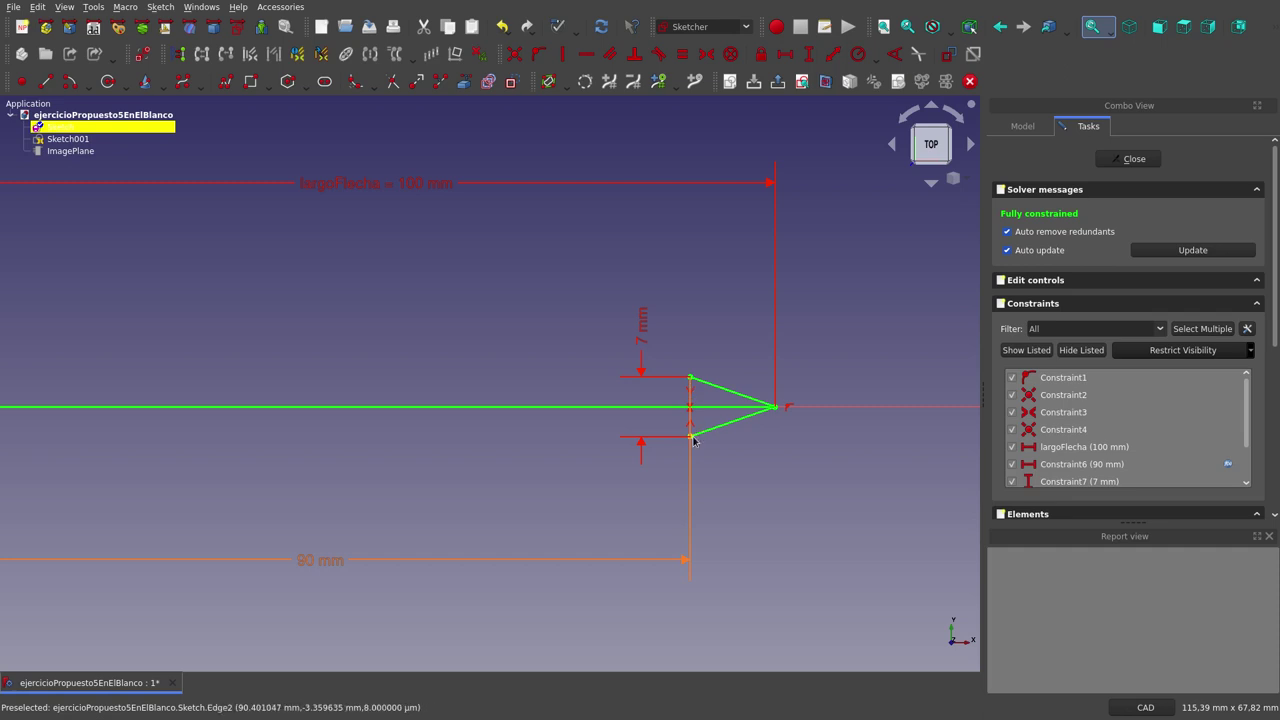
left_click_drag(646, 319, 653, 330)
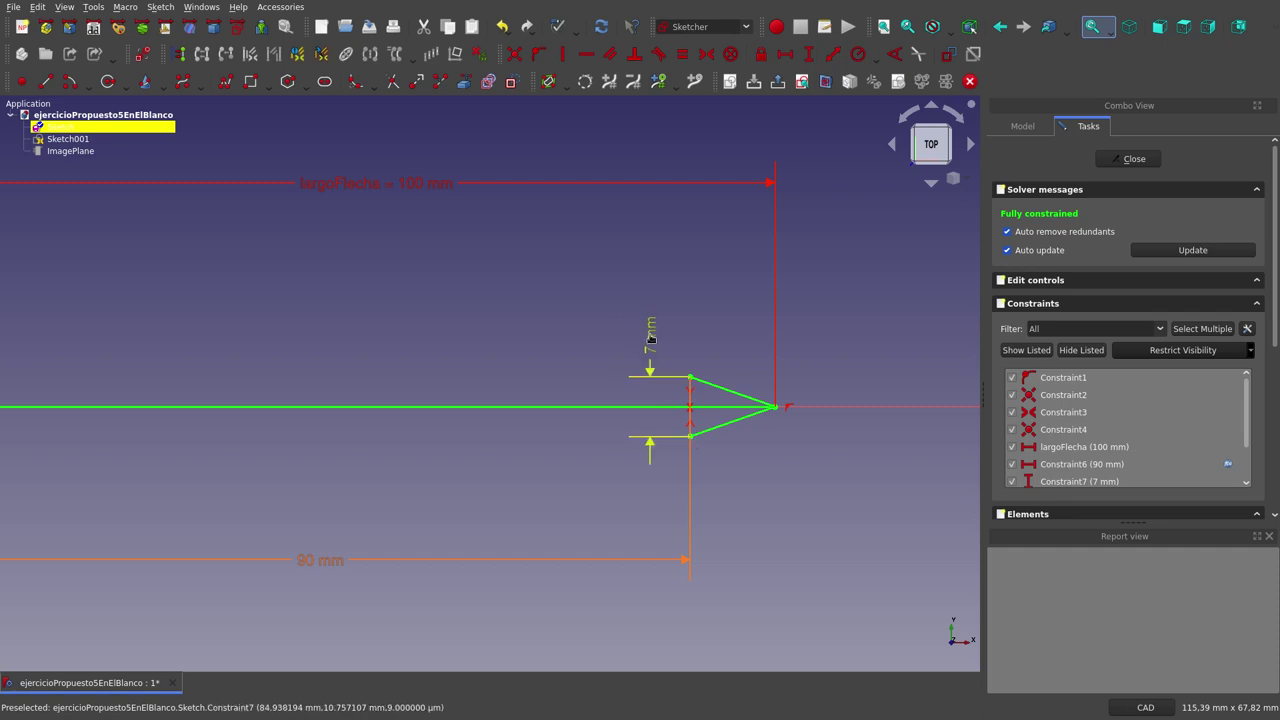
scroll(755, 361, "down", 2)
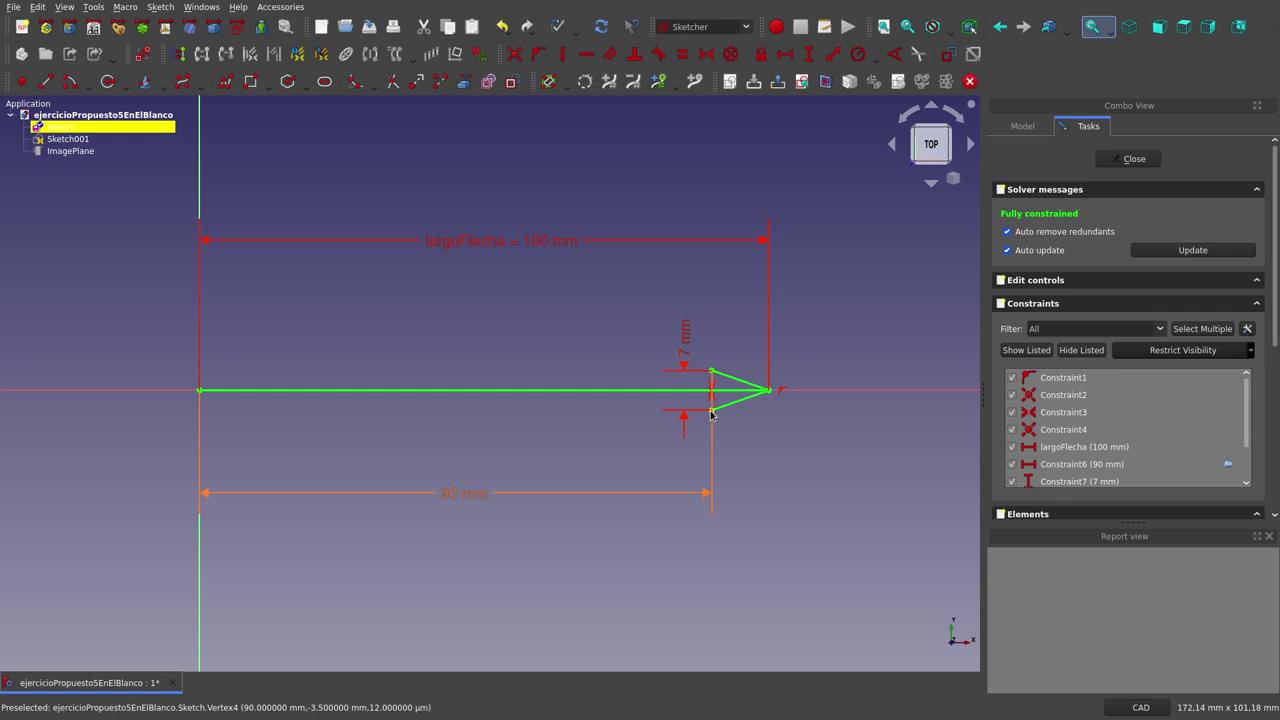
left_click(711, 413)
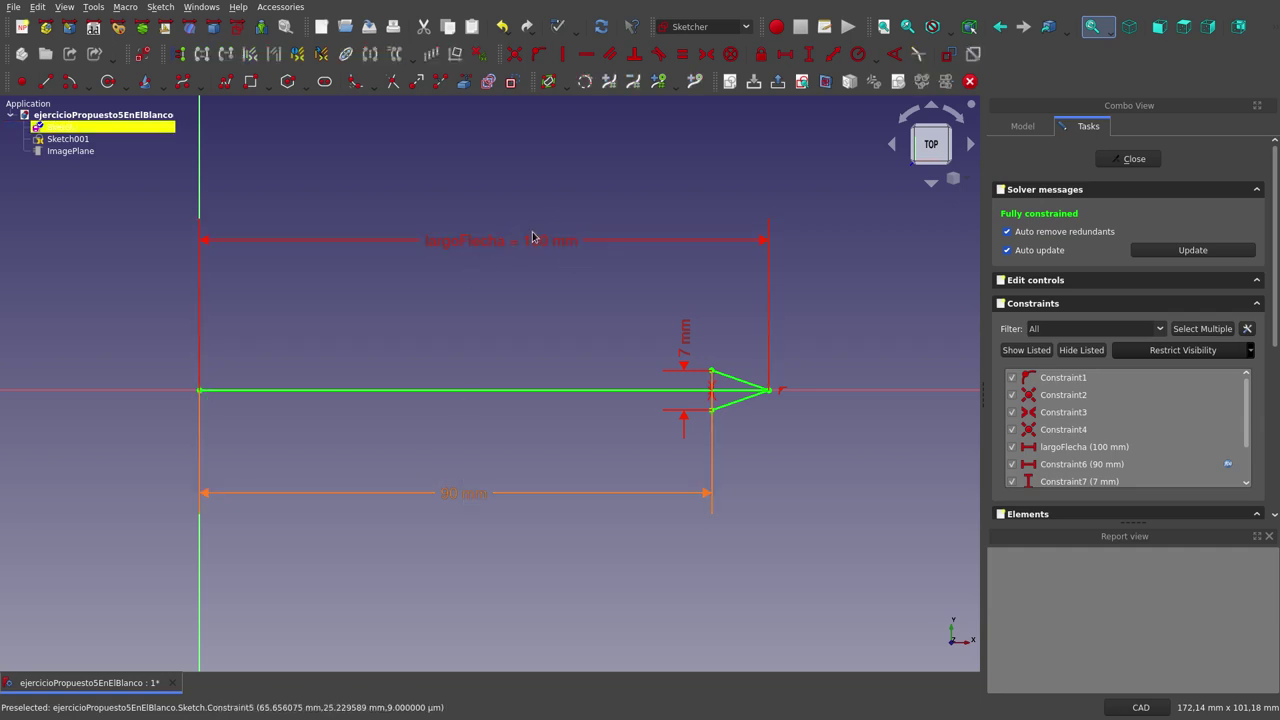
double_click(460, 500)
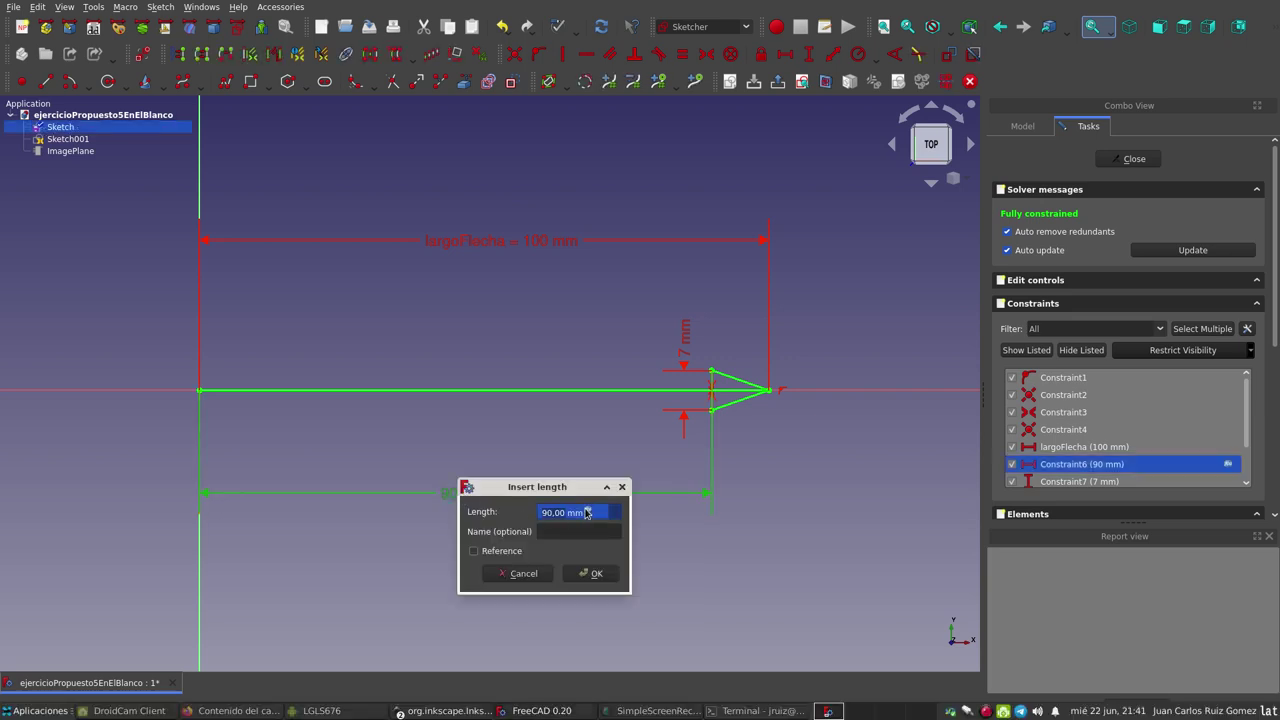
left_click(587, 512)
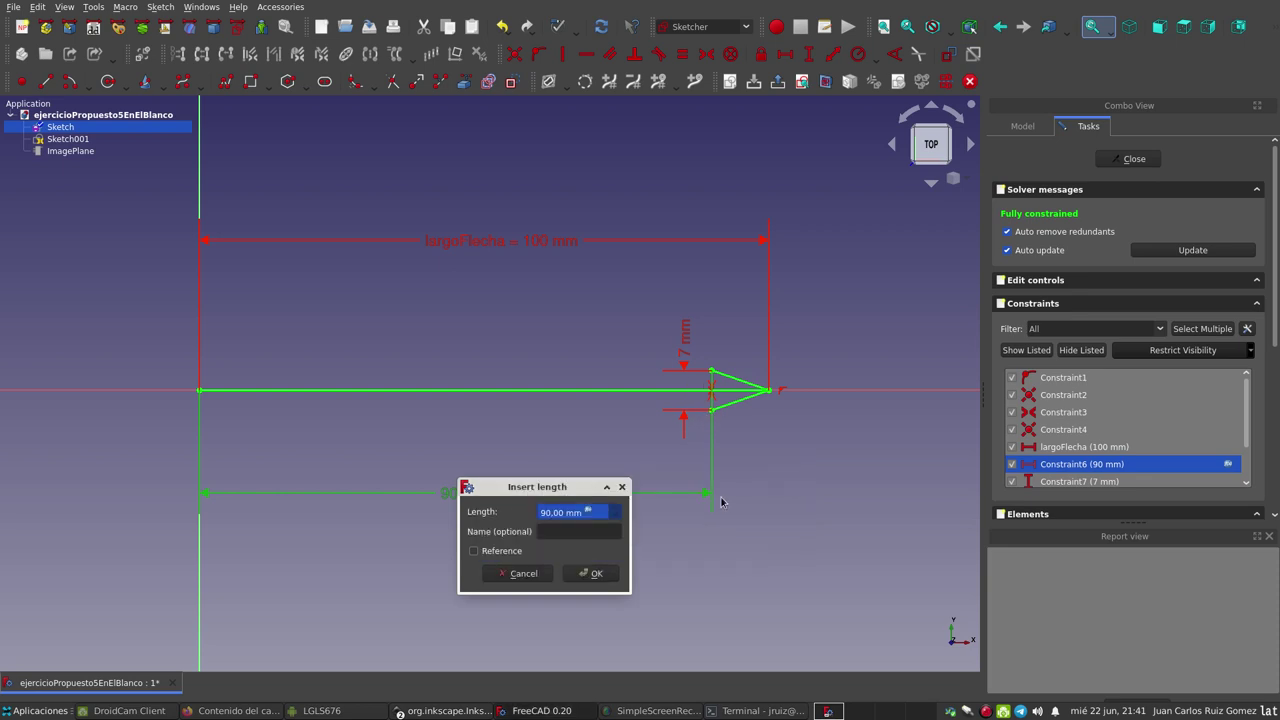
left_click(799, 472)
left_click(623, 488)
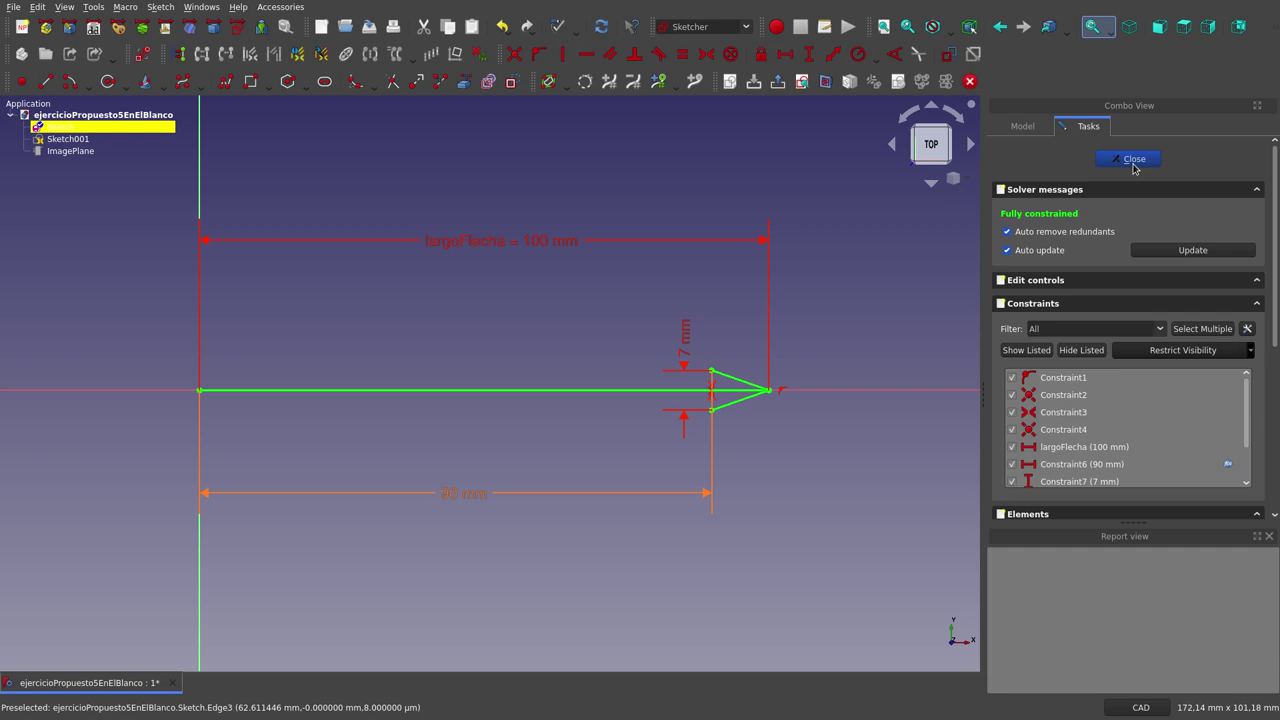
Close the arrow sketch, unhide Sketch001, and orbit to see the ellipses around the arrowhead.
left_click(1134, 160)
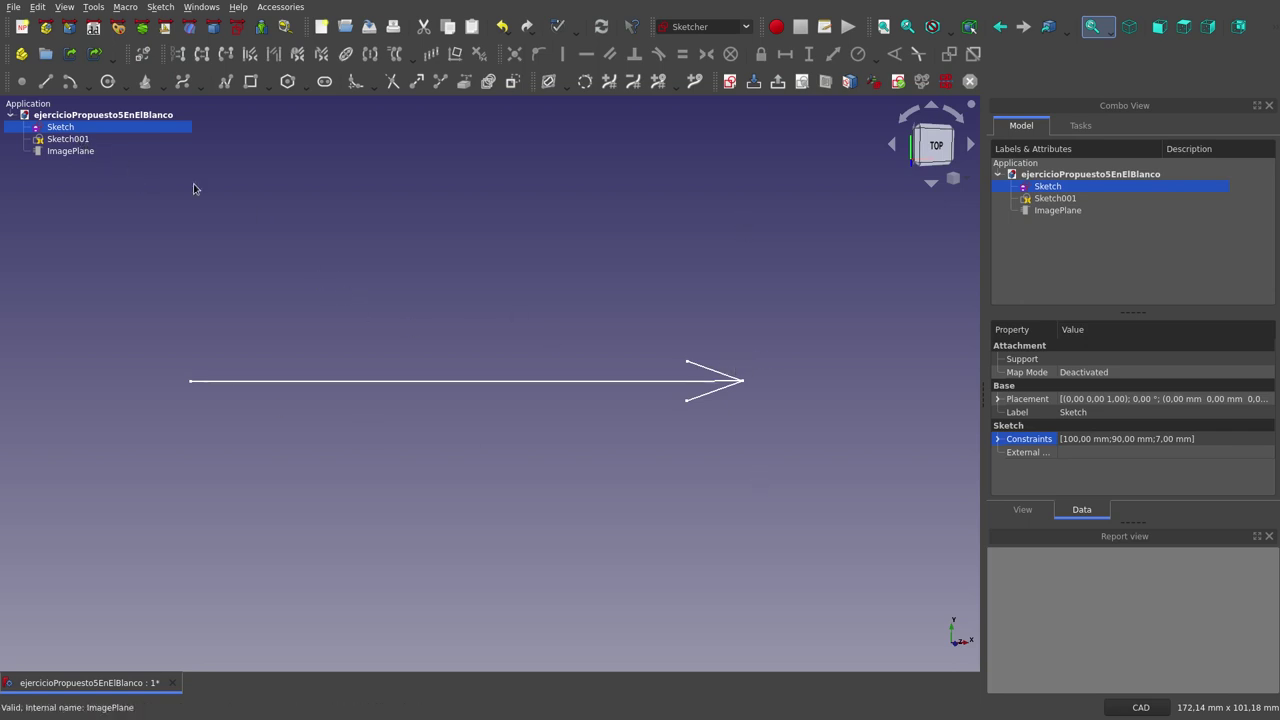
key("Down")
key("space")
middle_click_drag(481, 303, 545, 327)
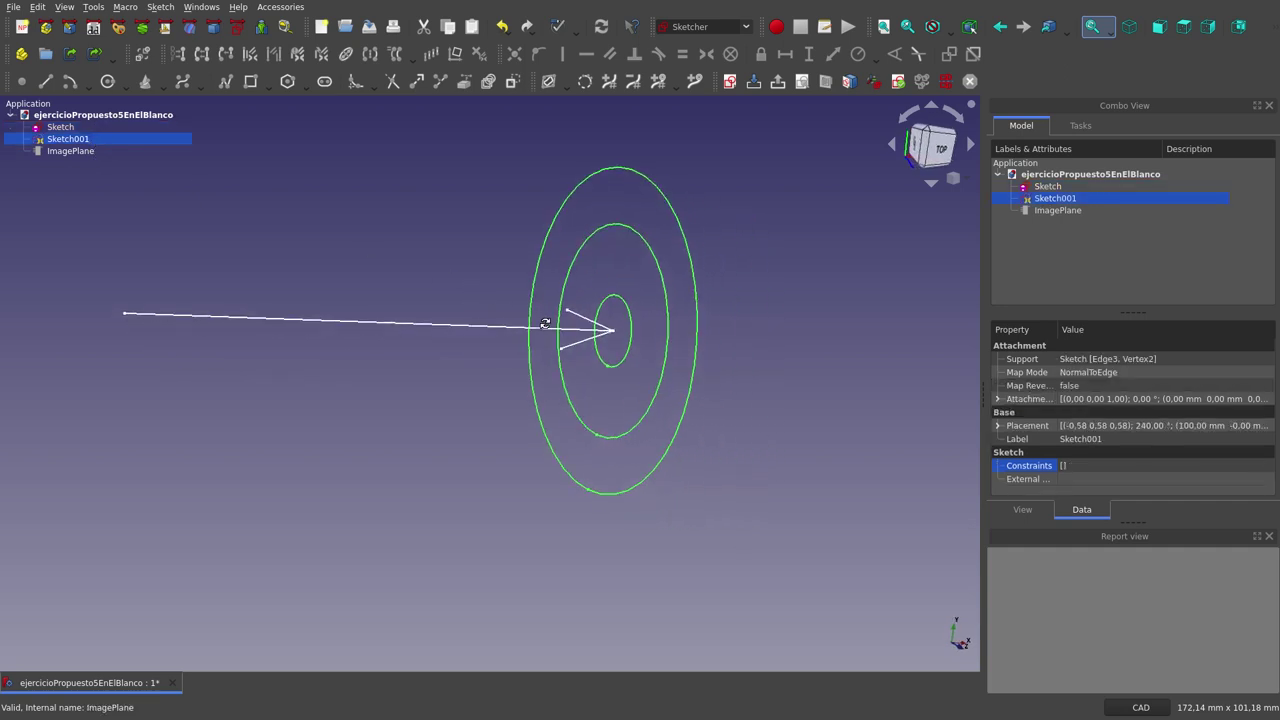
middle_click_drag(491, 271, 247, 223)
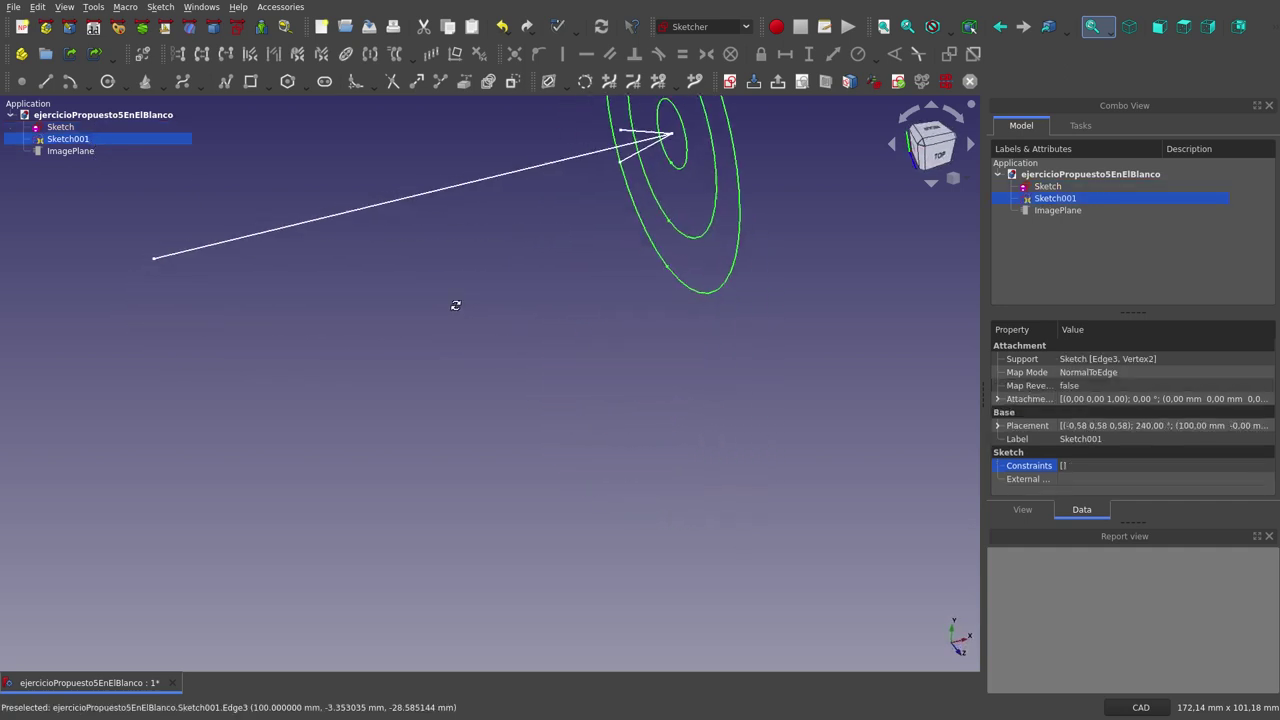
left_click(78, 127)
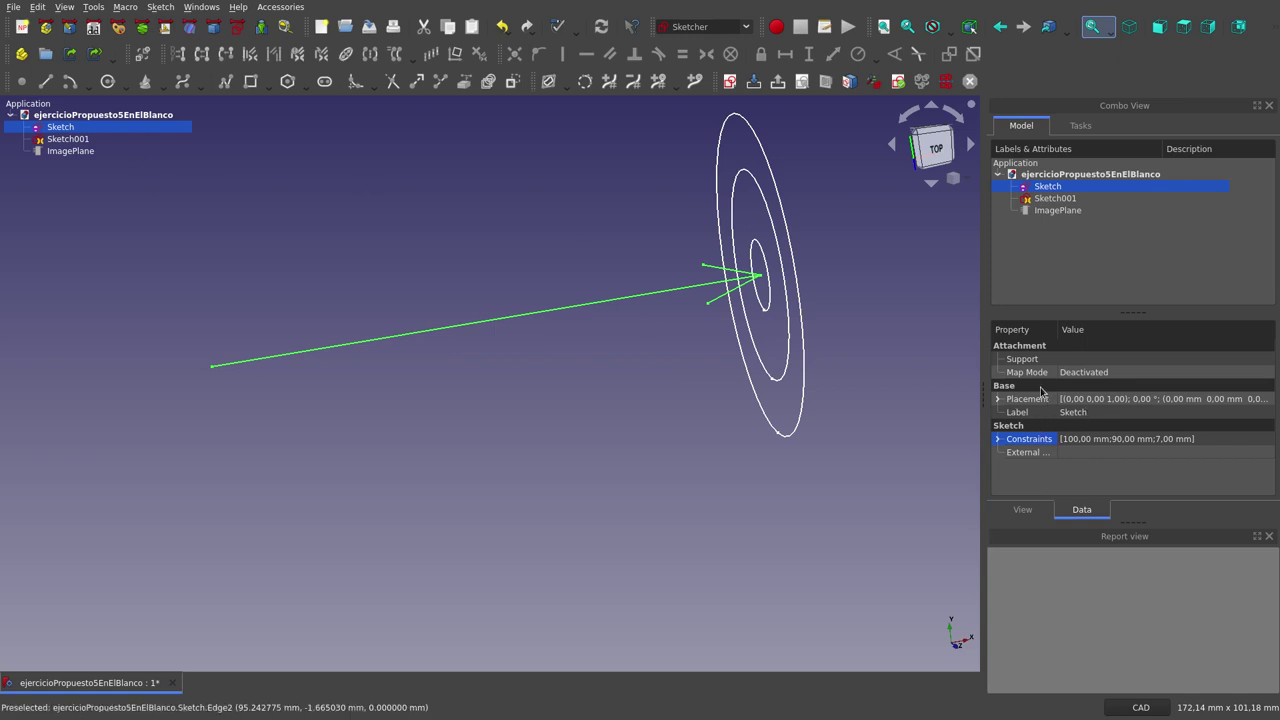
Change the arrow sketch's placement angle to -19° in its properties.
left_click(998, 399)
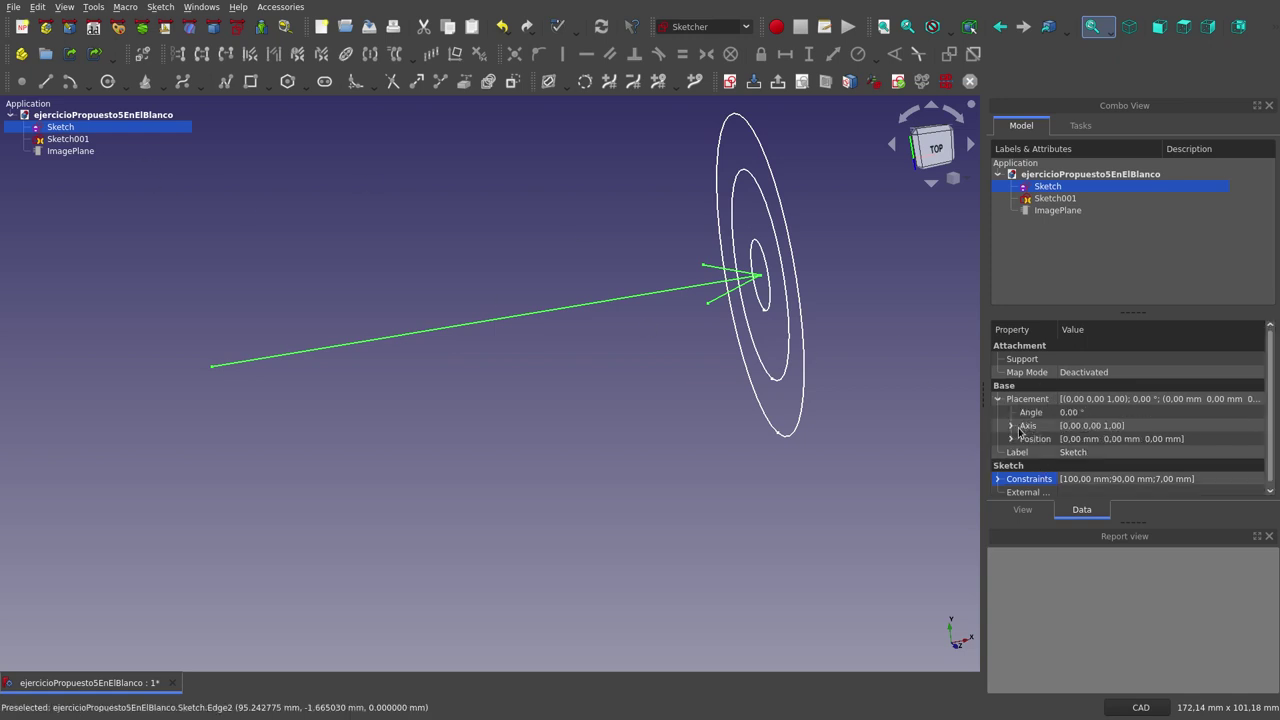
left_click(1082, 413)
scroll(1082, 413, "down", 3)
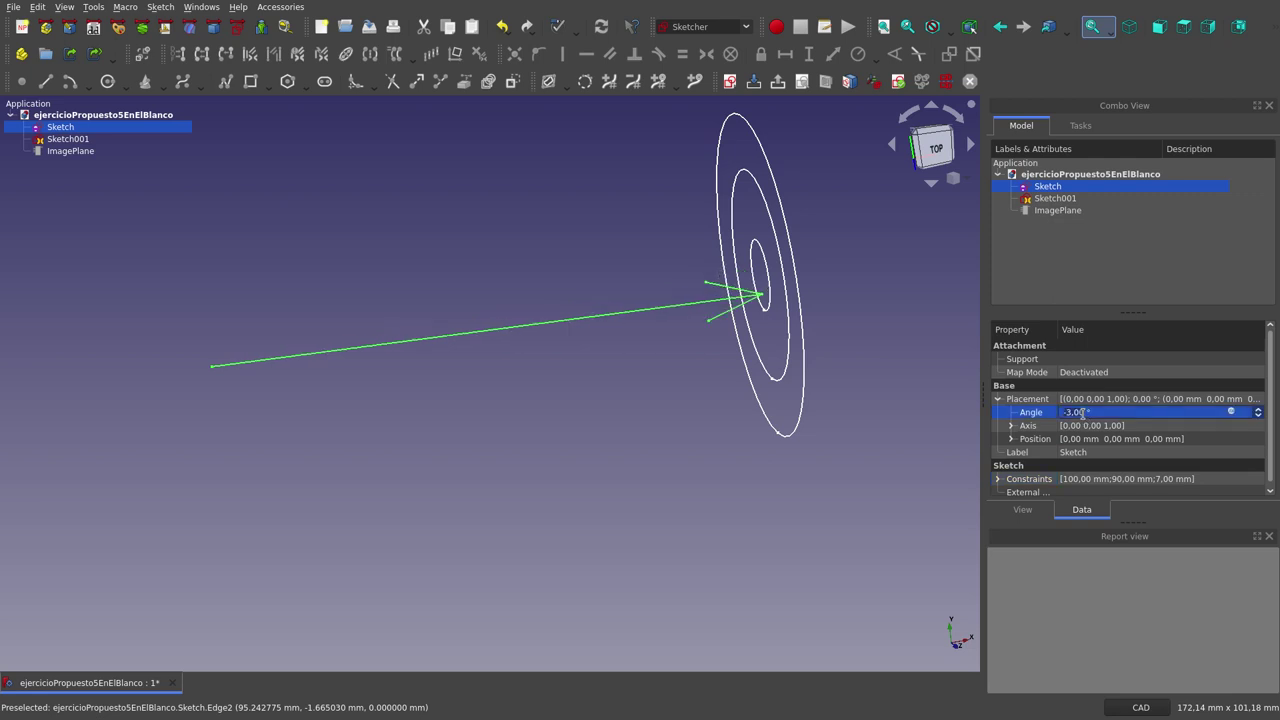
scroll(1082, 413, "down", 5)
scroll(1082, 413, "down", 10)
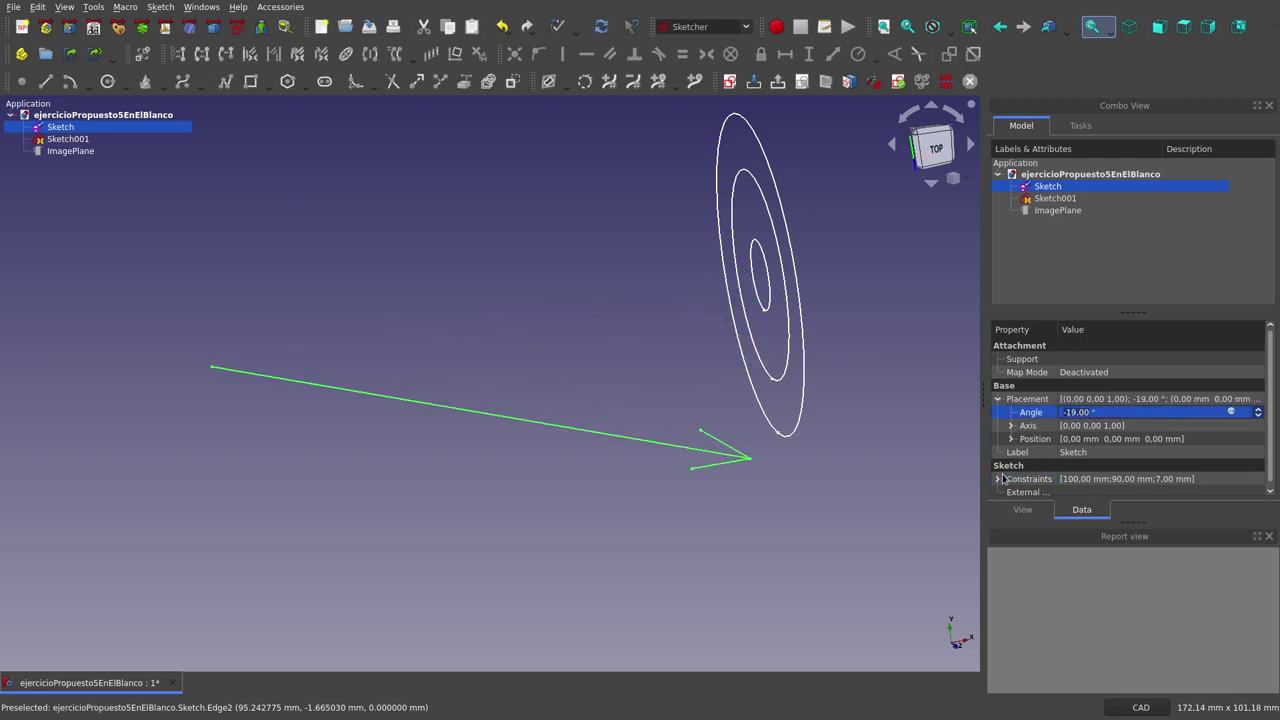
left_click(883, 441)
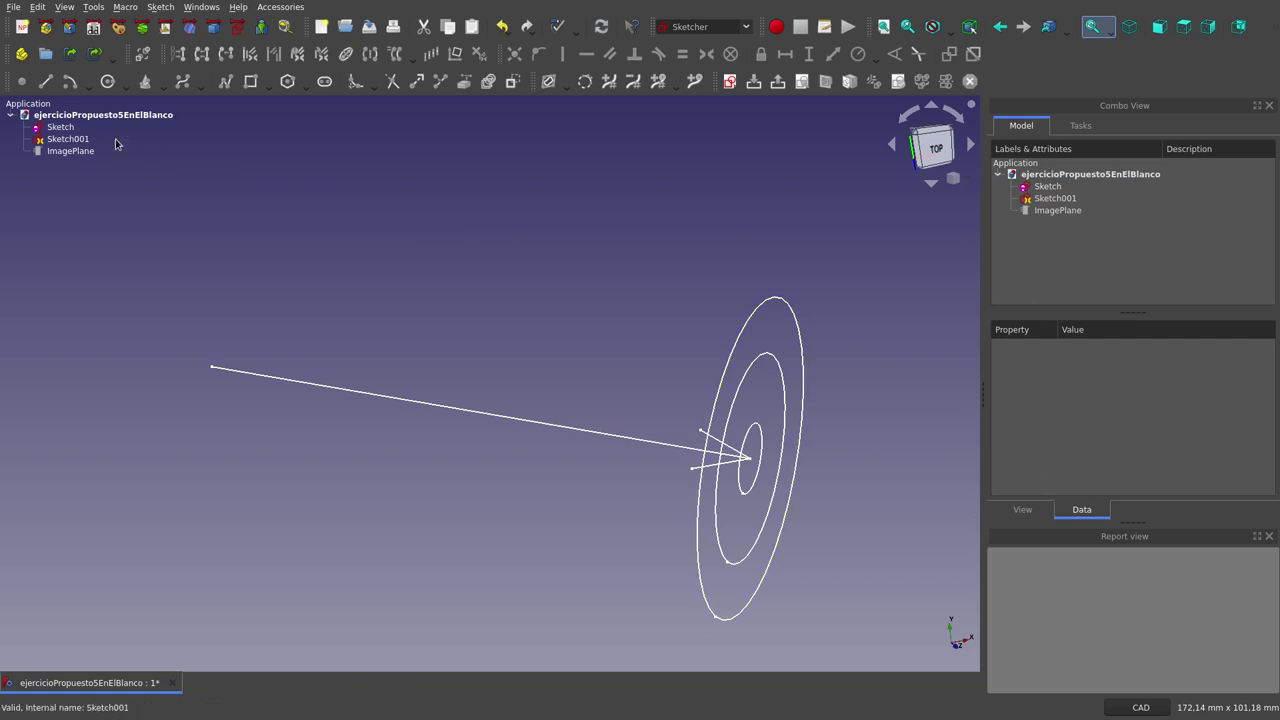
Reset the arrow sketch's placement angle to 0° and deselect it.
left_click(60, 127)
left_click(1076, 413)
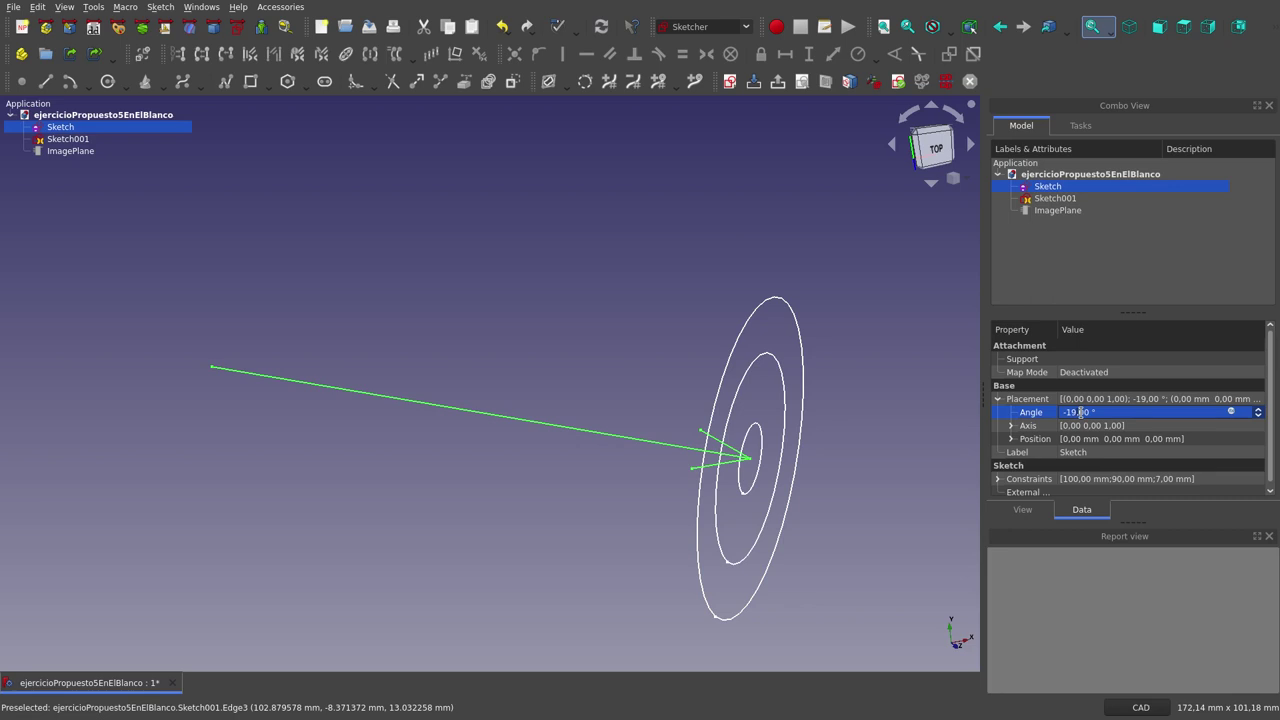
type("0")
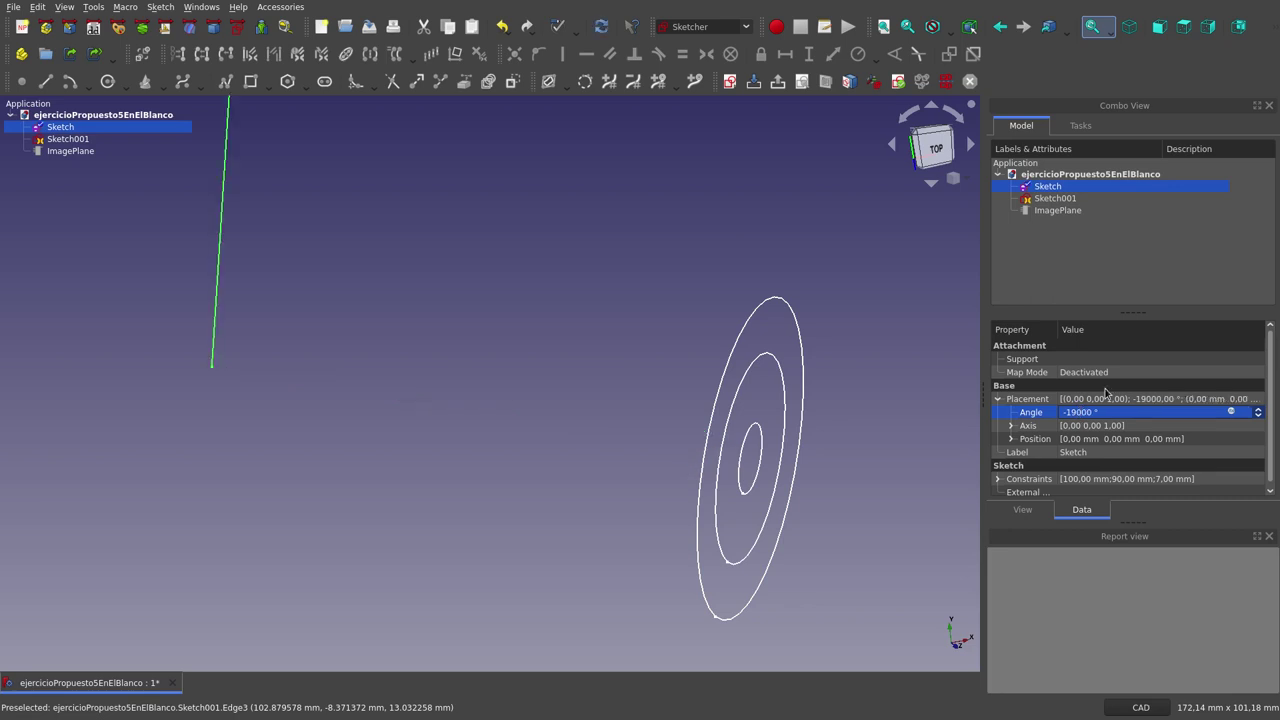
key("Return")
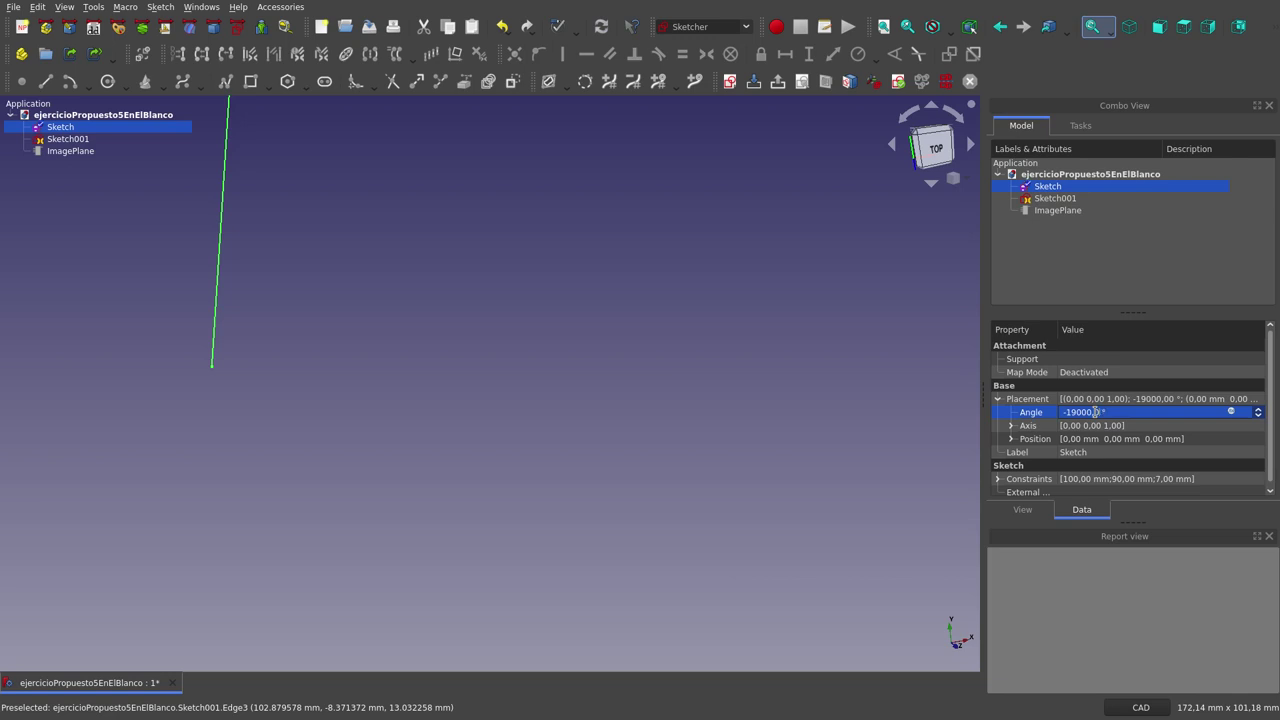
type("1")
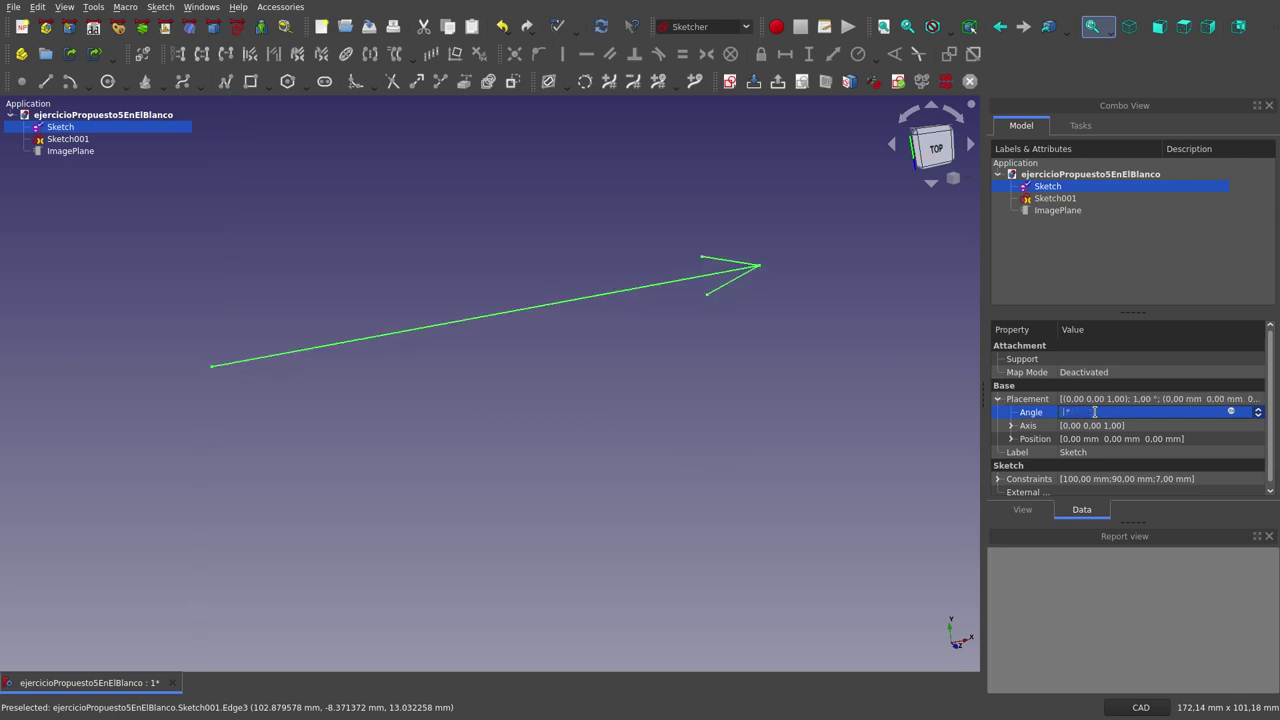
key("BackSpace")
key("Return")
left_click(791, 497)
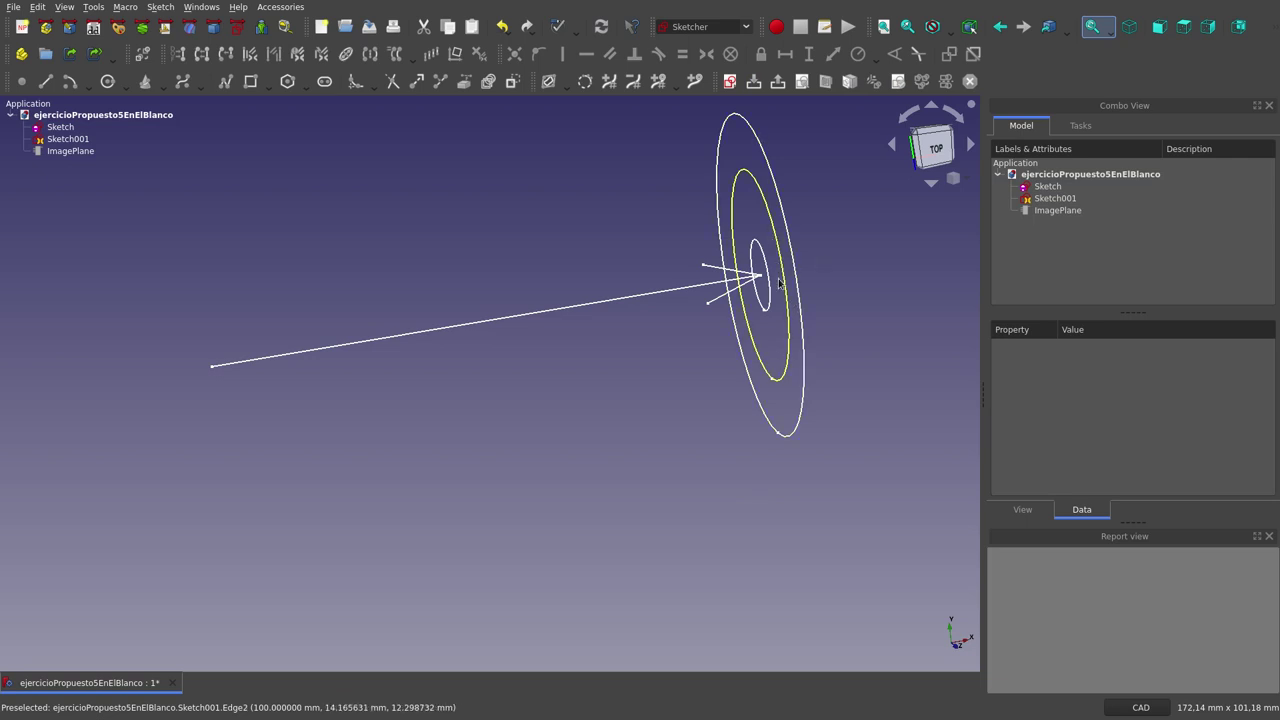
Hide Sketch001, switch to the top view, and reselect the horizontal arrow sketch.
left_click(70, 140)
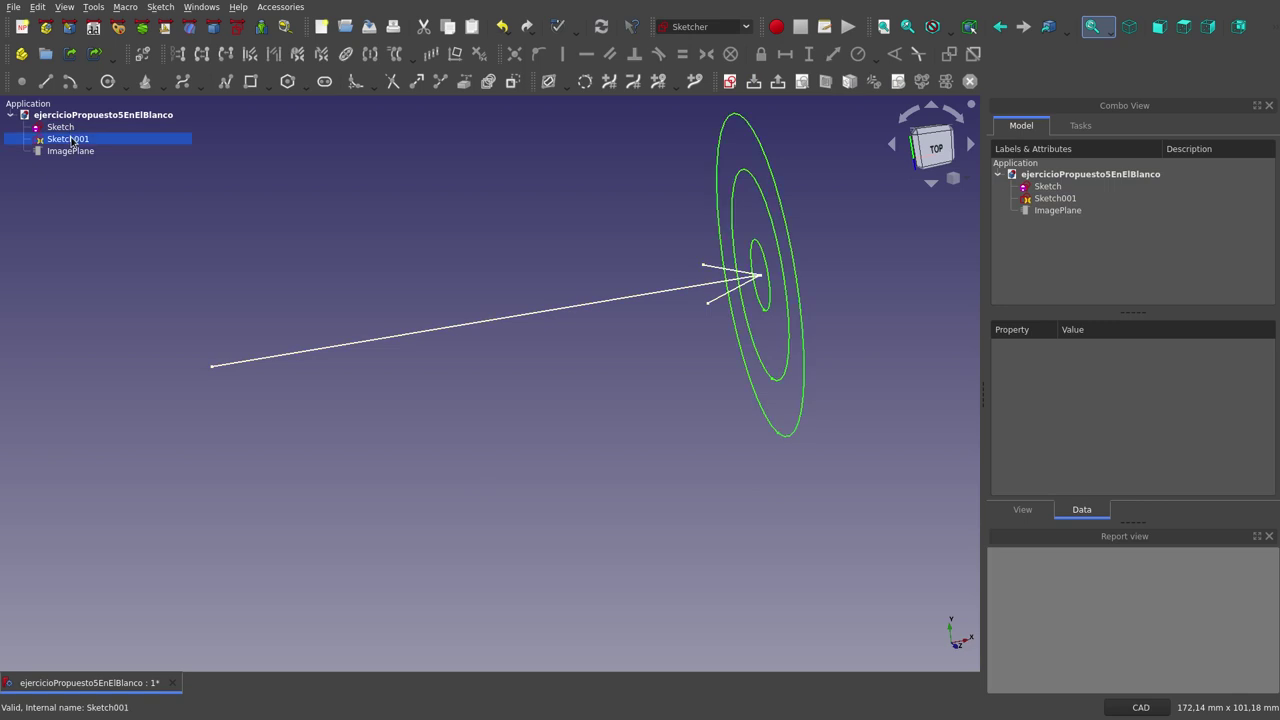
key("space")
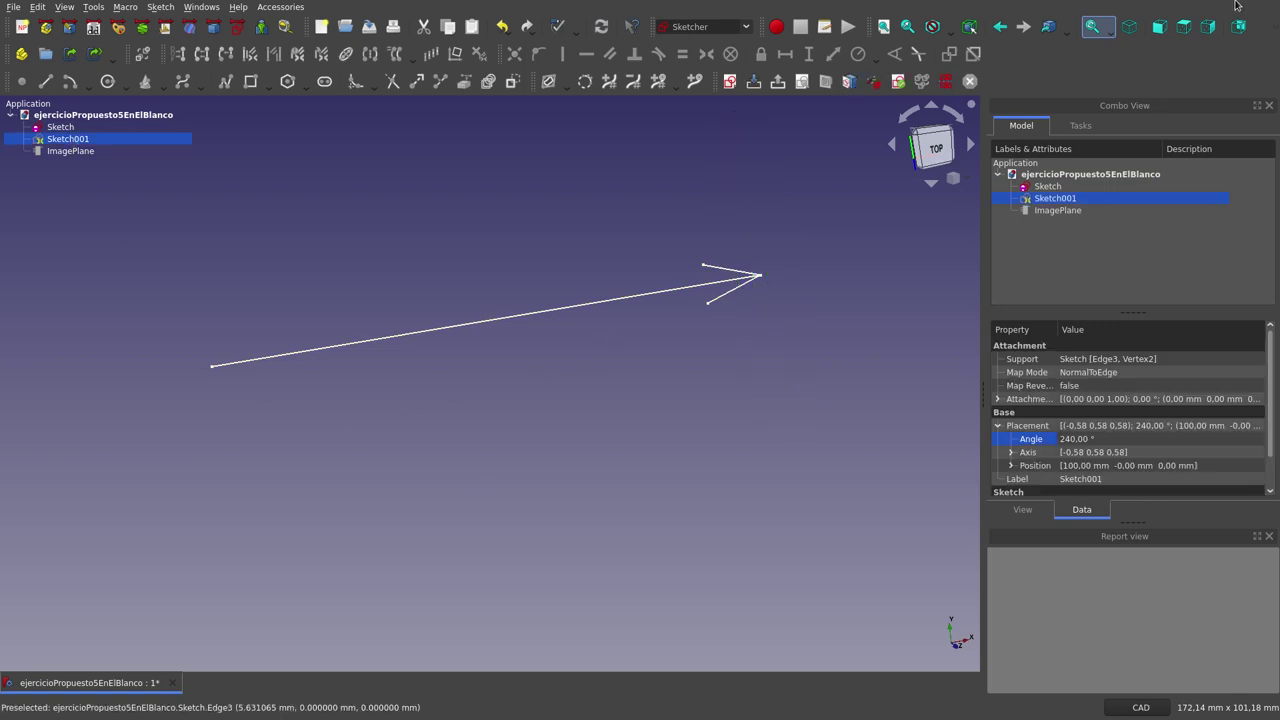
left_click(1184, 27)
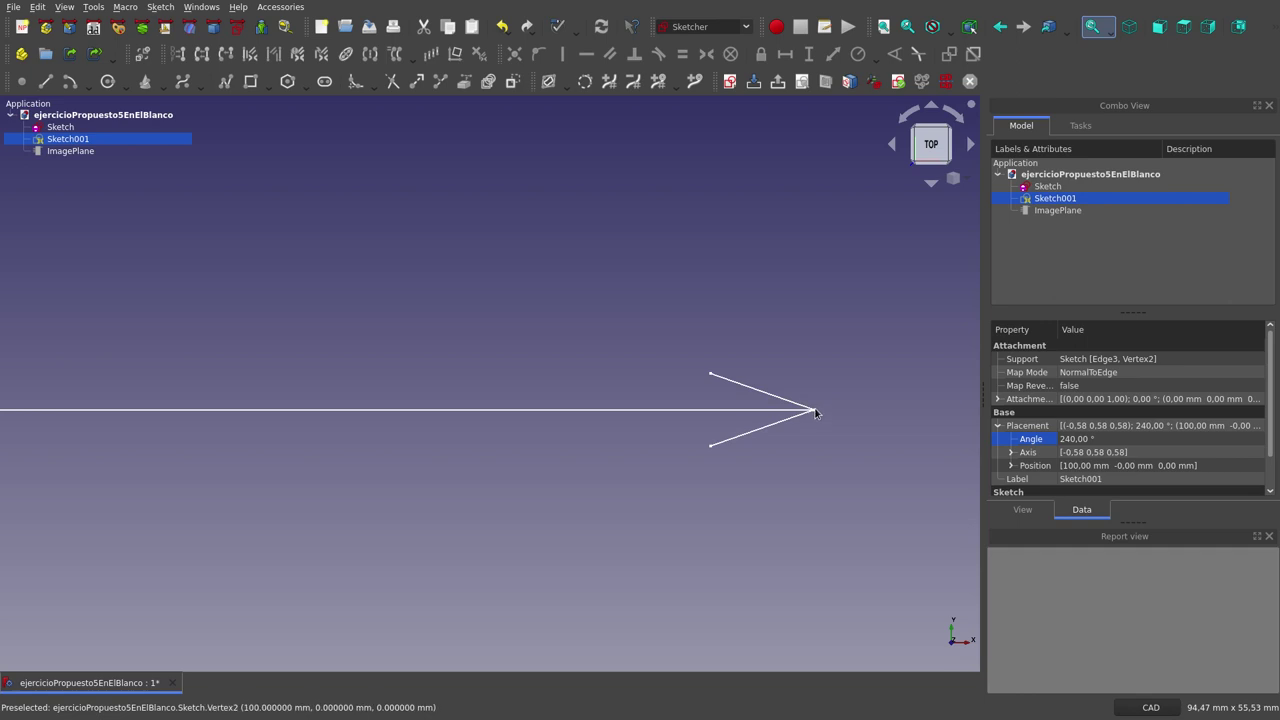
left_click(815, 412)
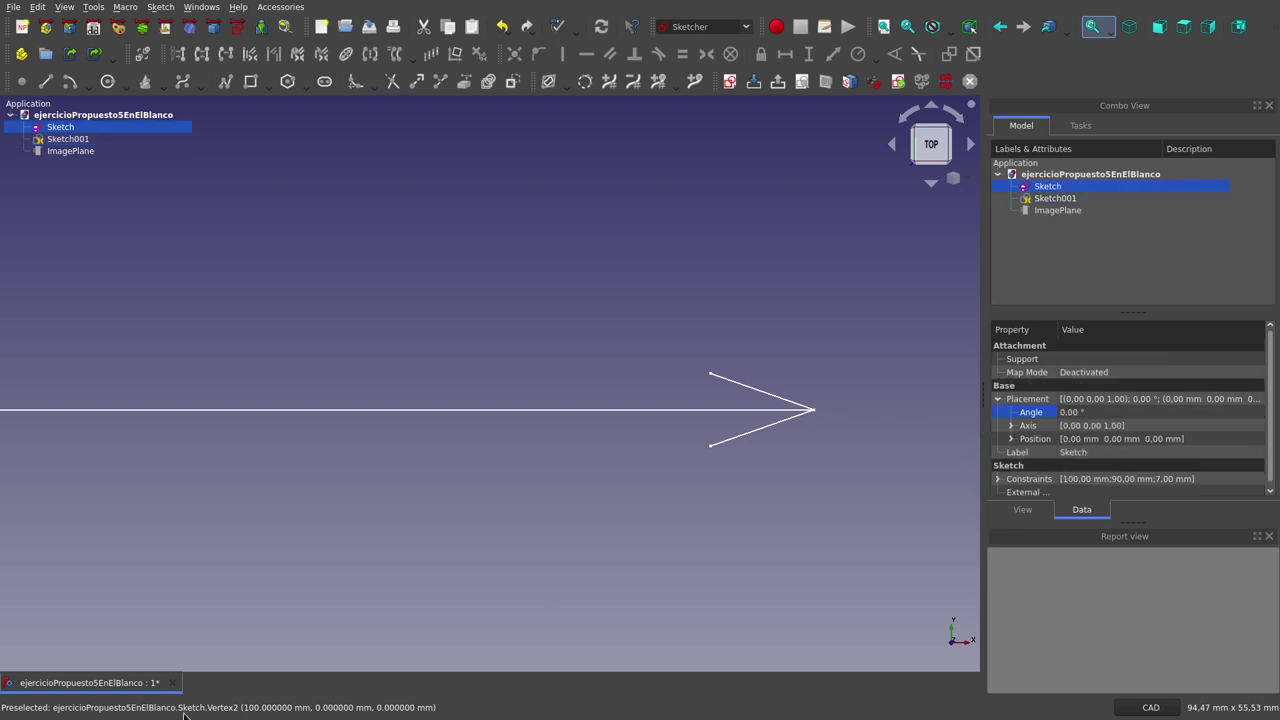
left_click(490, 622)
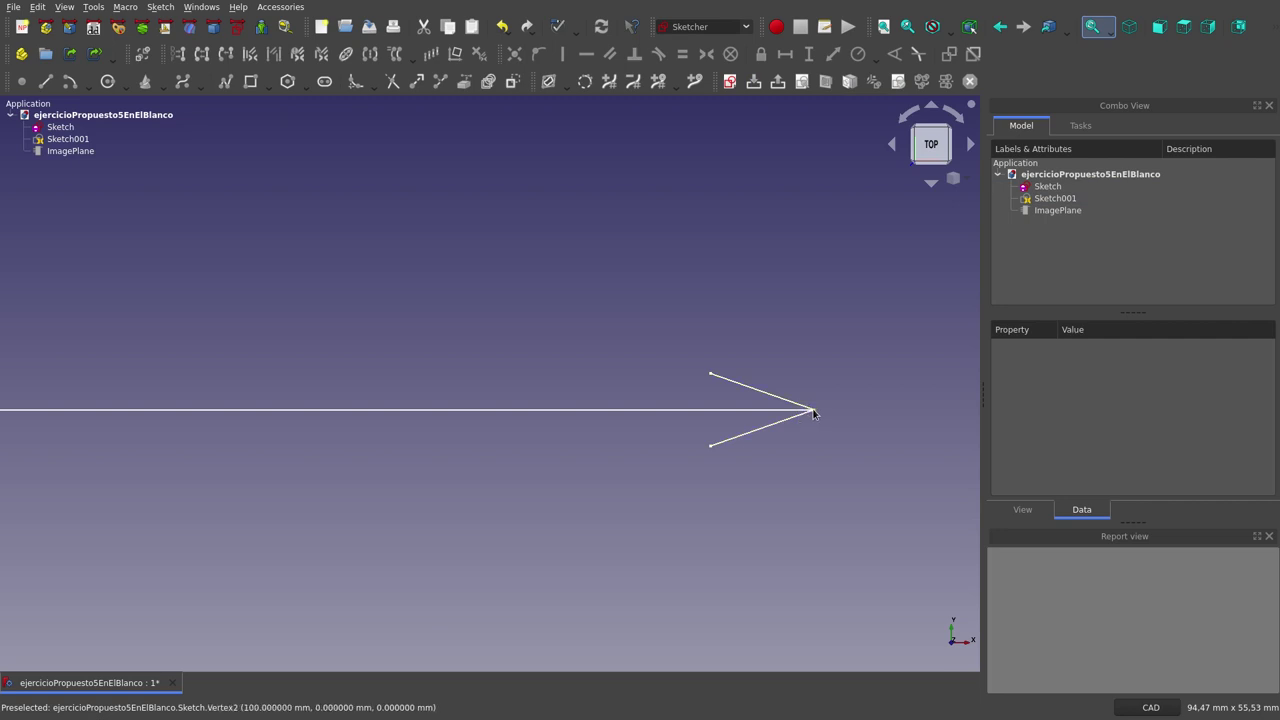
left_click(815, 412)
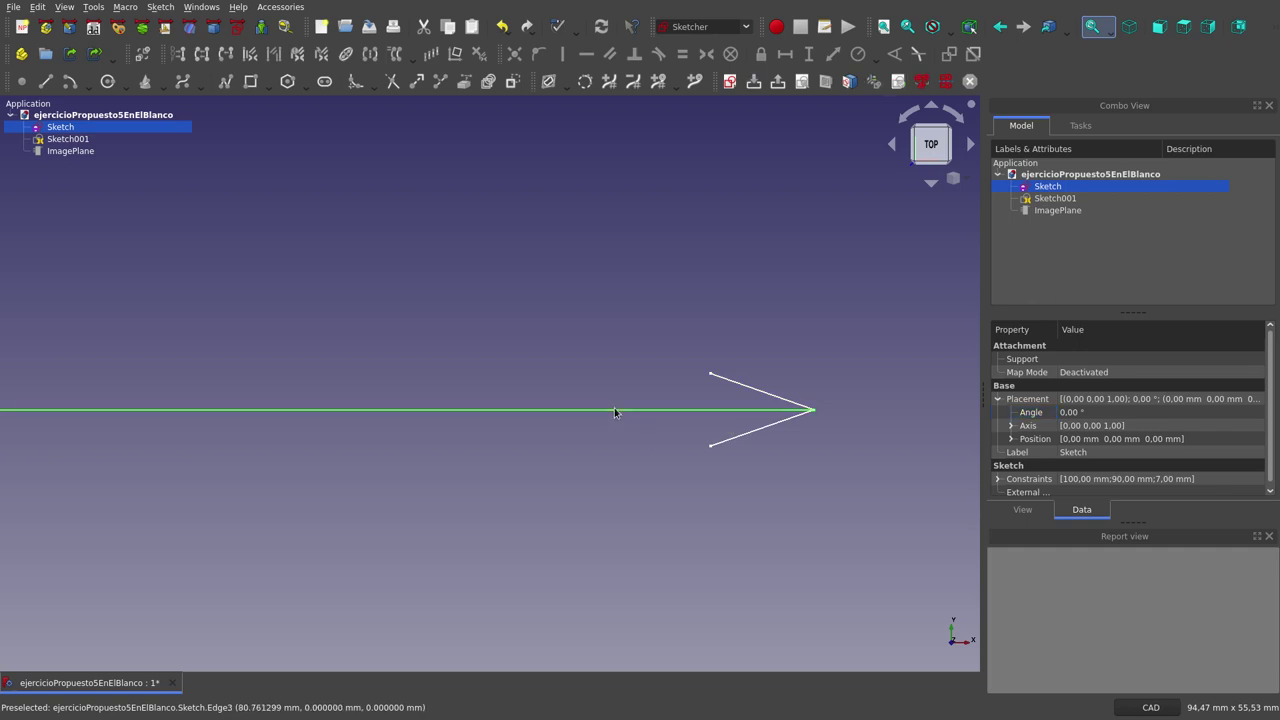
scroll(776, 334, "down", 1)
scroll(776, 334, "down", 2)
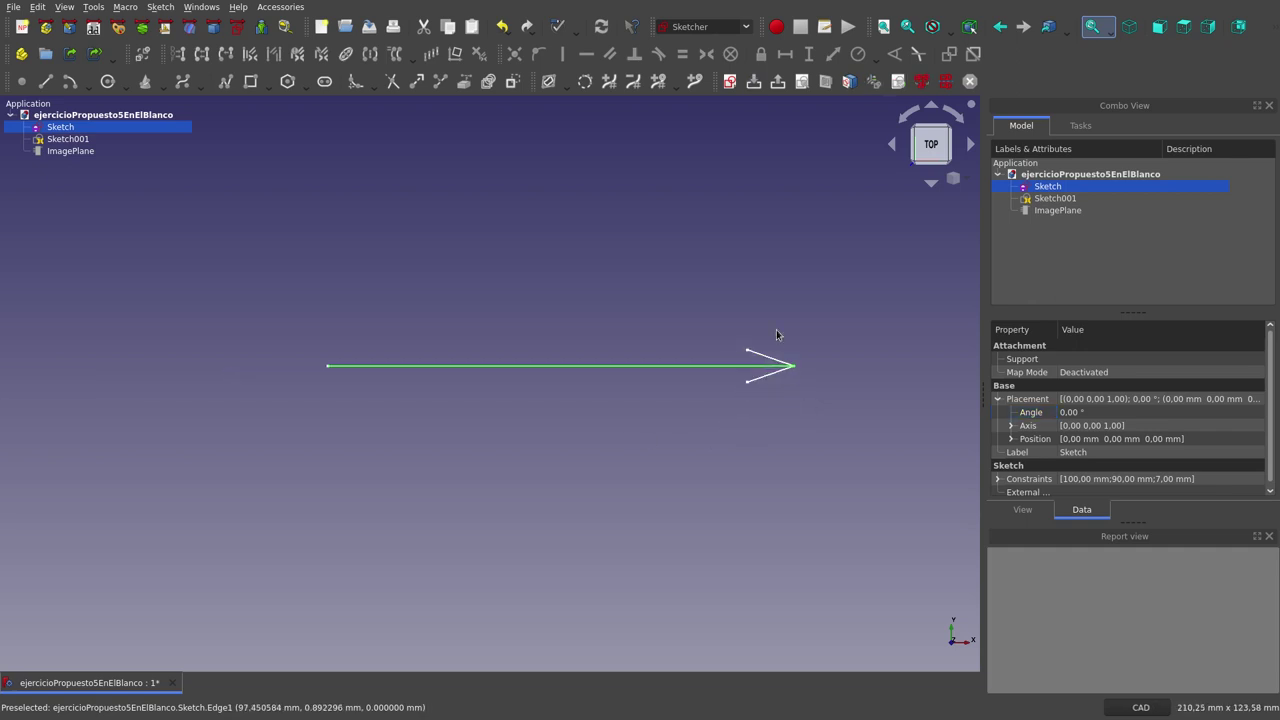
left_click(736, 86)
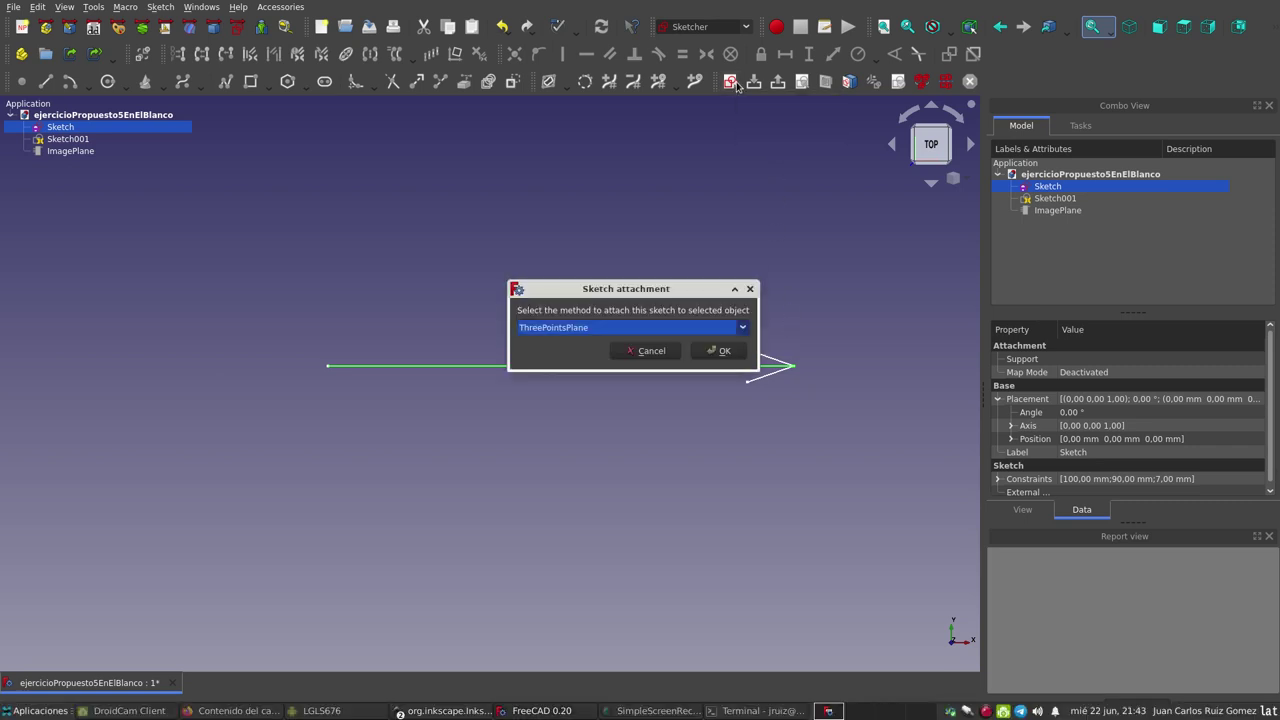
left_click(744, 327)
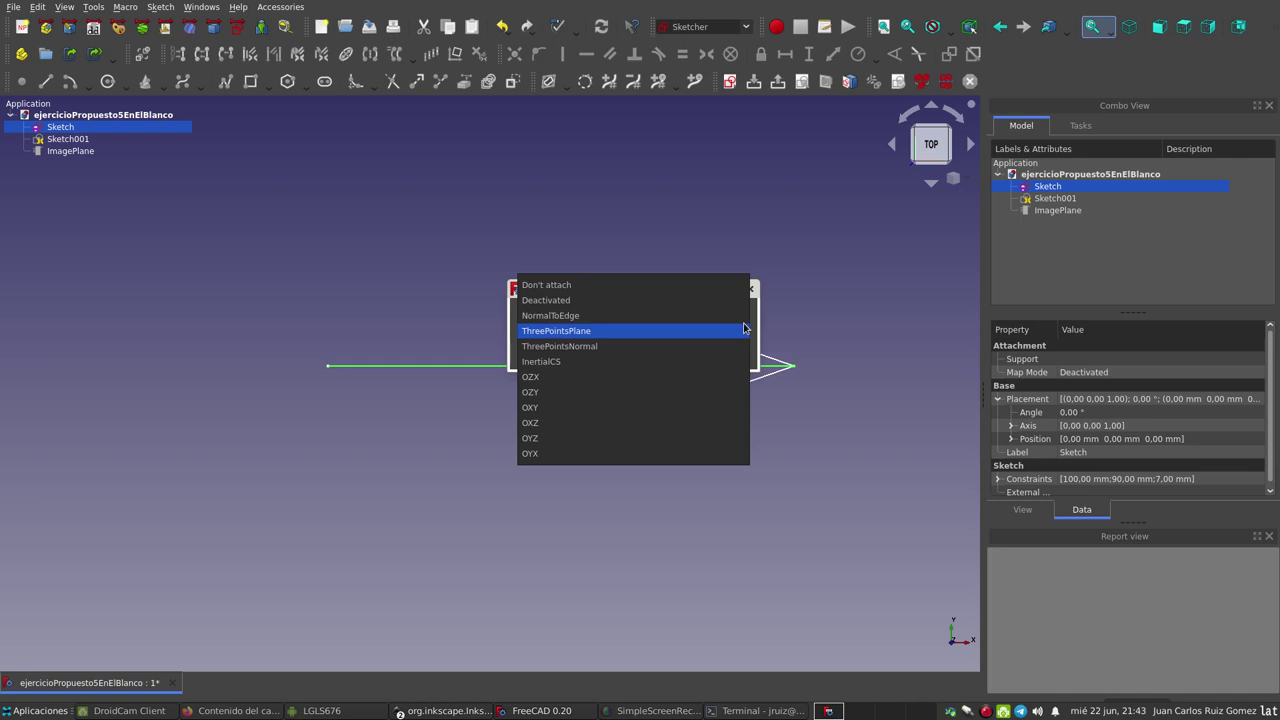
key("Up")
left_click(800, 268)
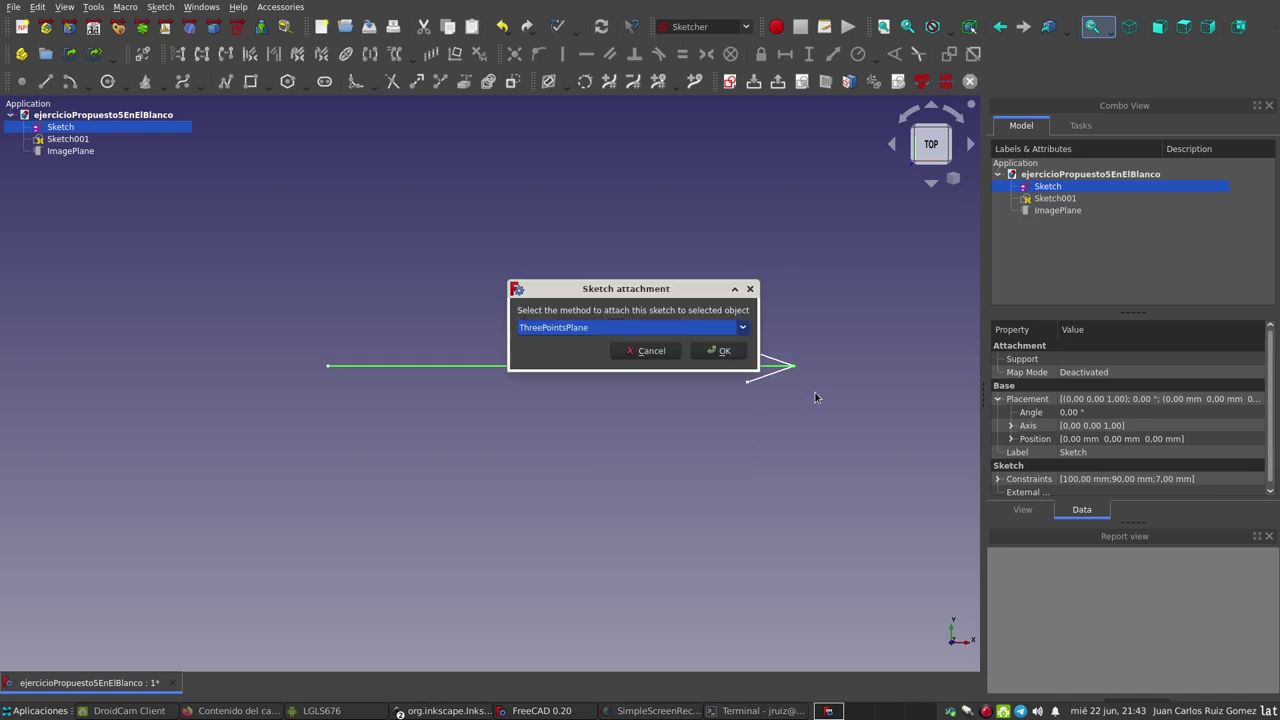
left_click(750, 288)
scroll(799, 360, "up", 4)
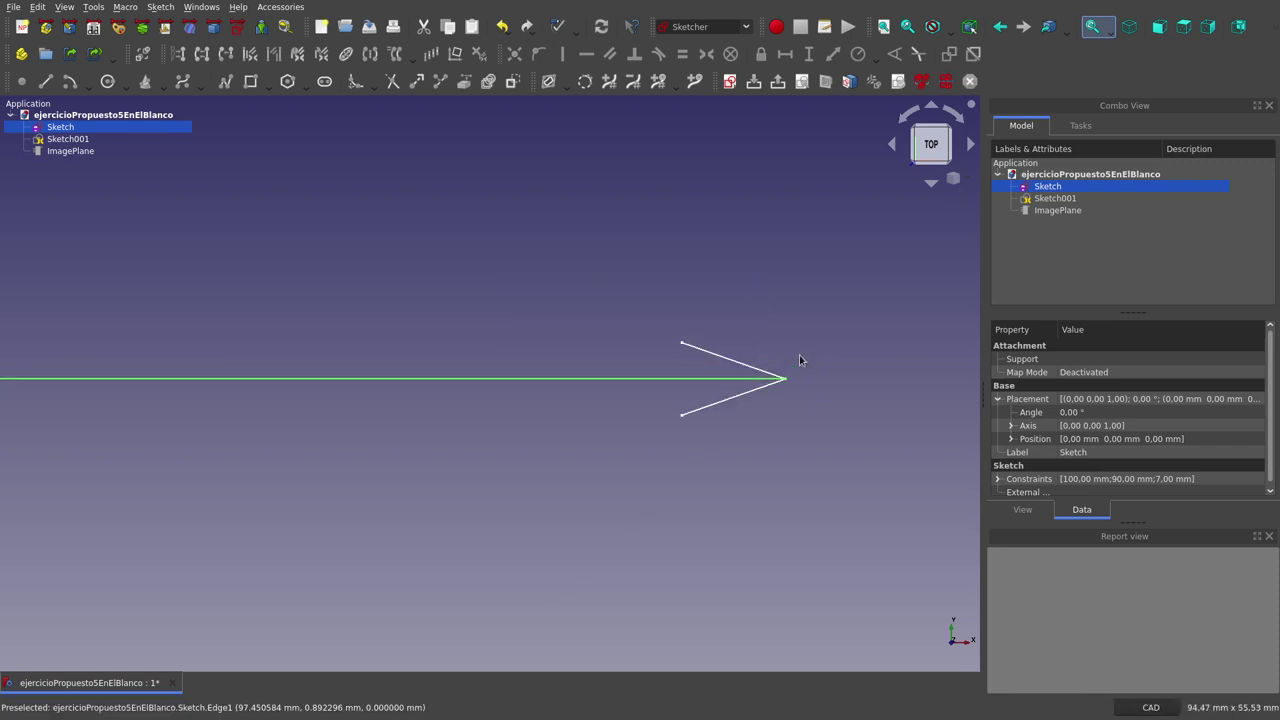
scroll(799, 360, "up", 1)
Select the arrow sketch and then its horizontal shaft line.
left_click(806, 396)
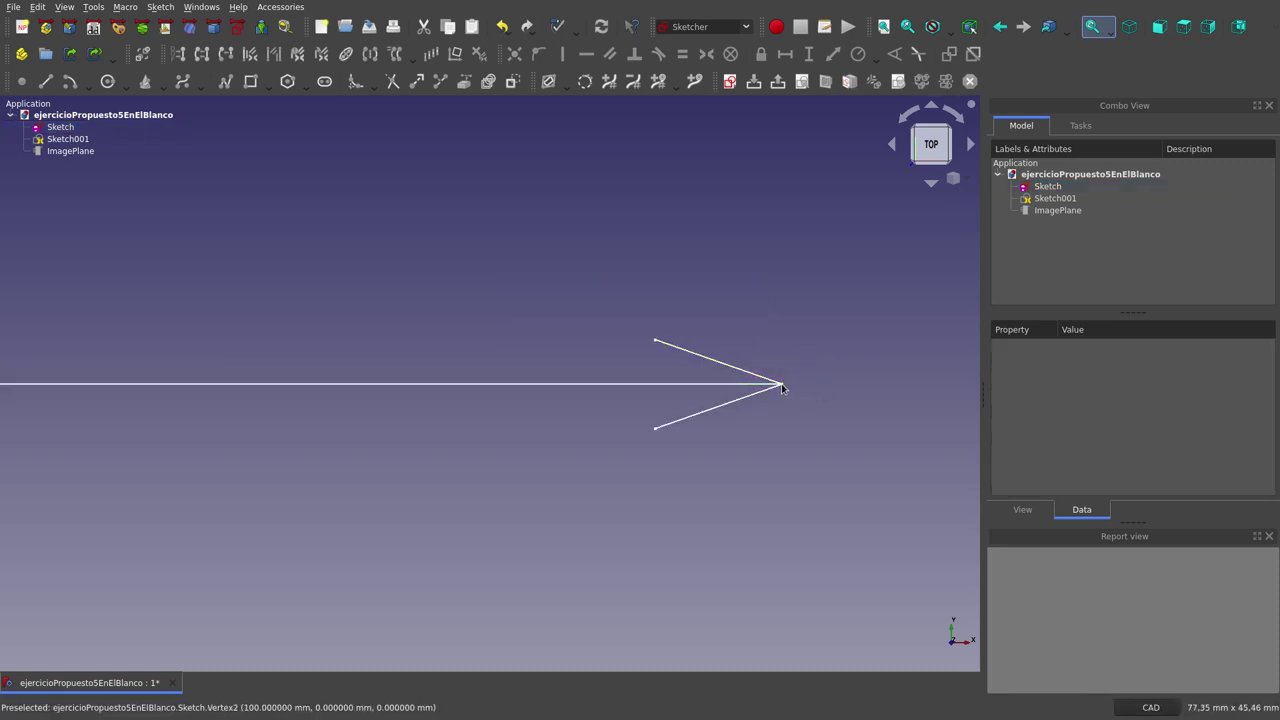
left_click(782, 385)
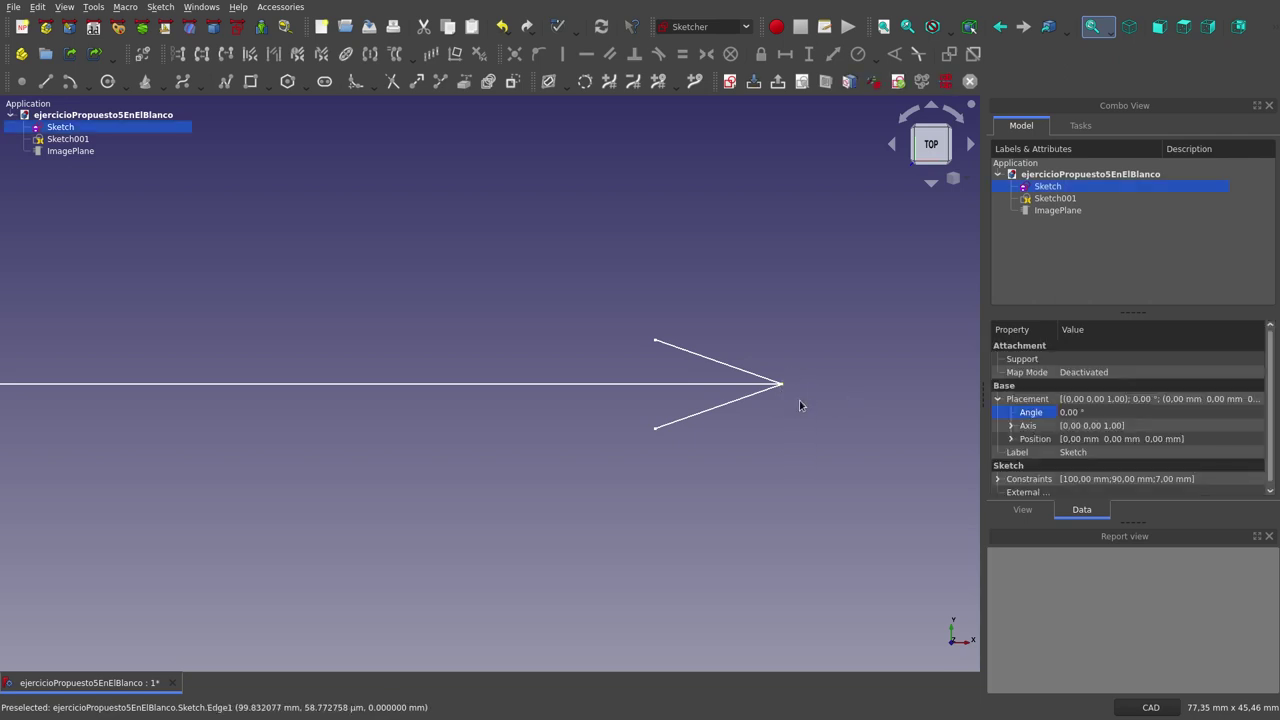
left_click(669, 385)
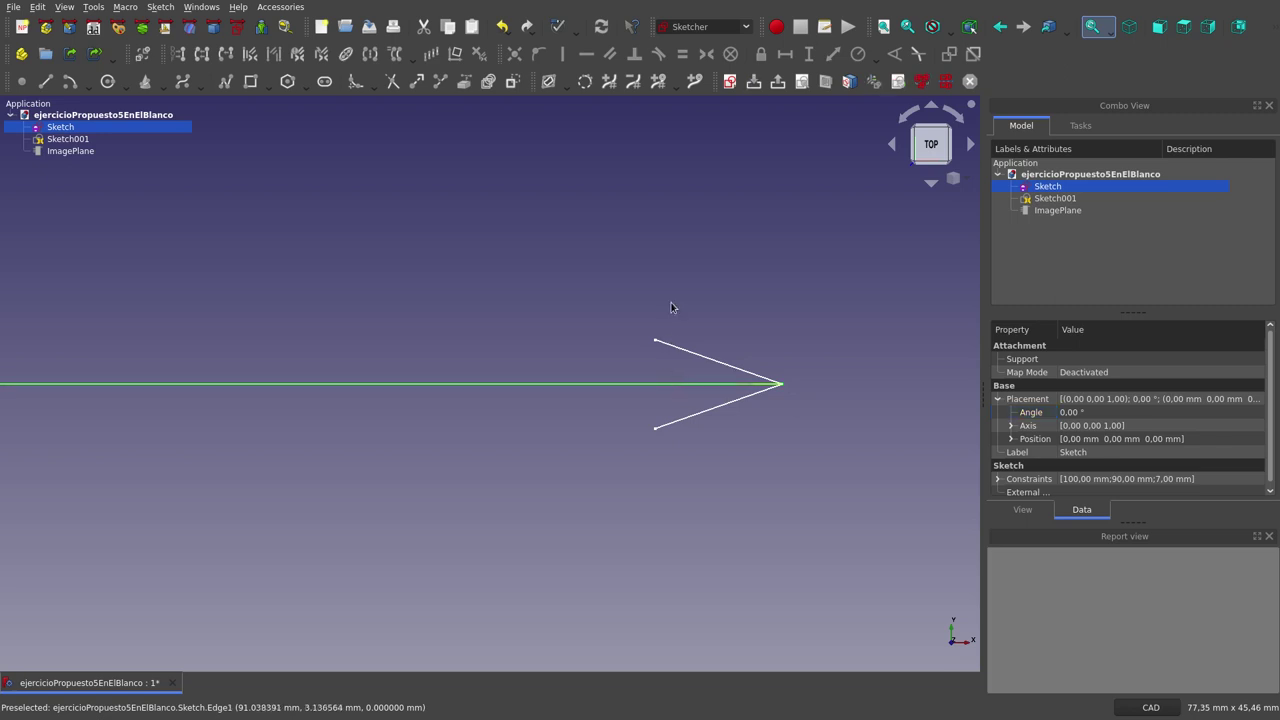
Create a new sketch on the shaft edge using the NormalToEdge attachment method.
left_click(730, 81)
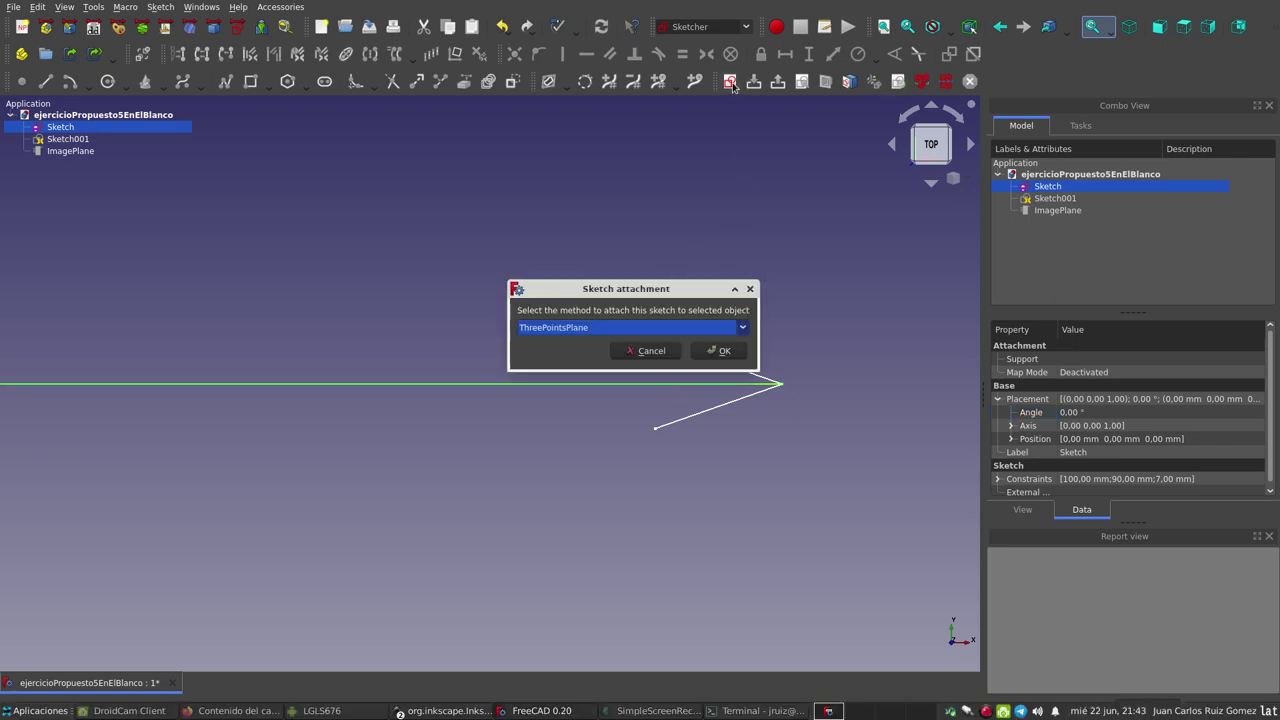
left_click(743, 329)
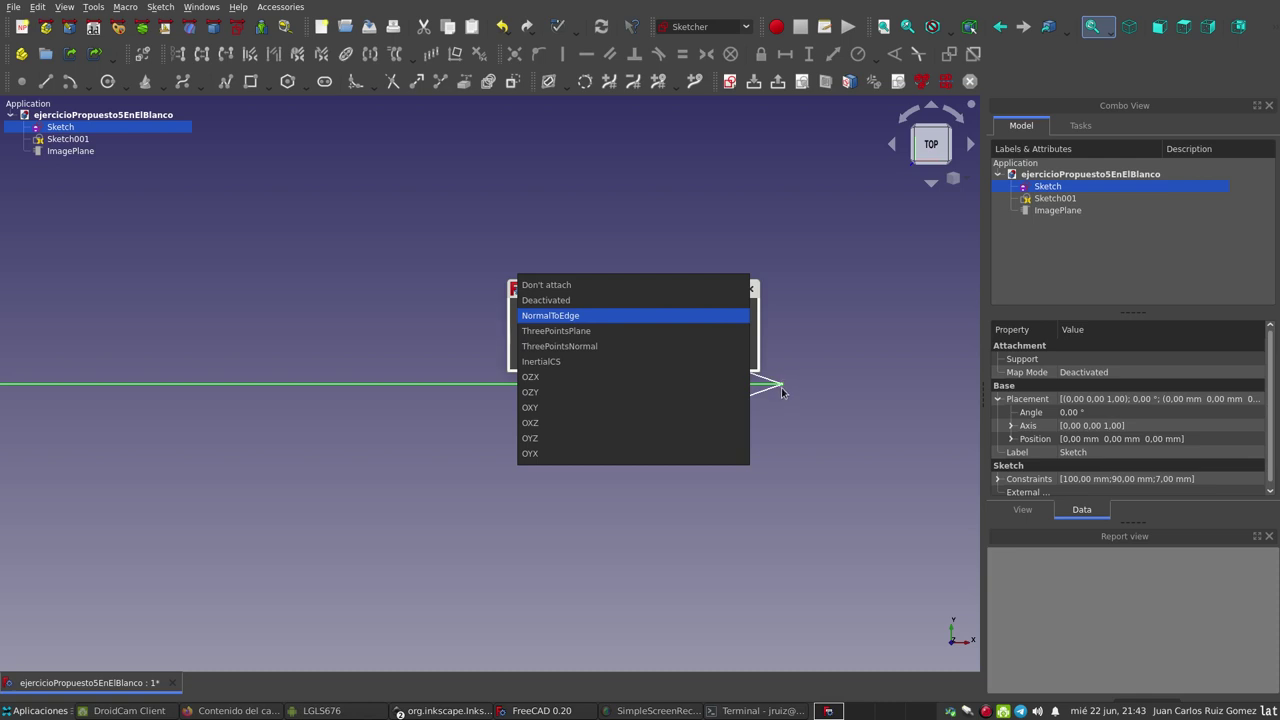
left_click(621, 316)
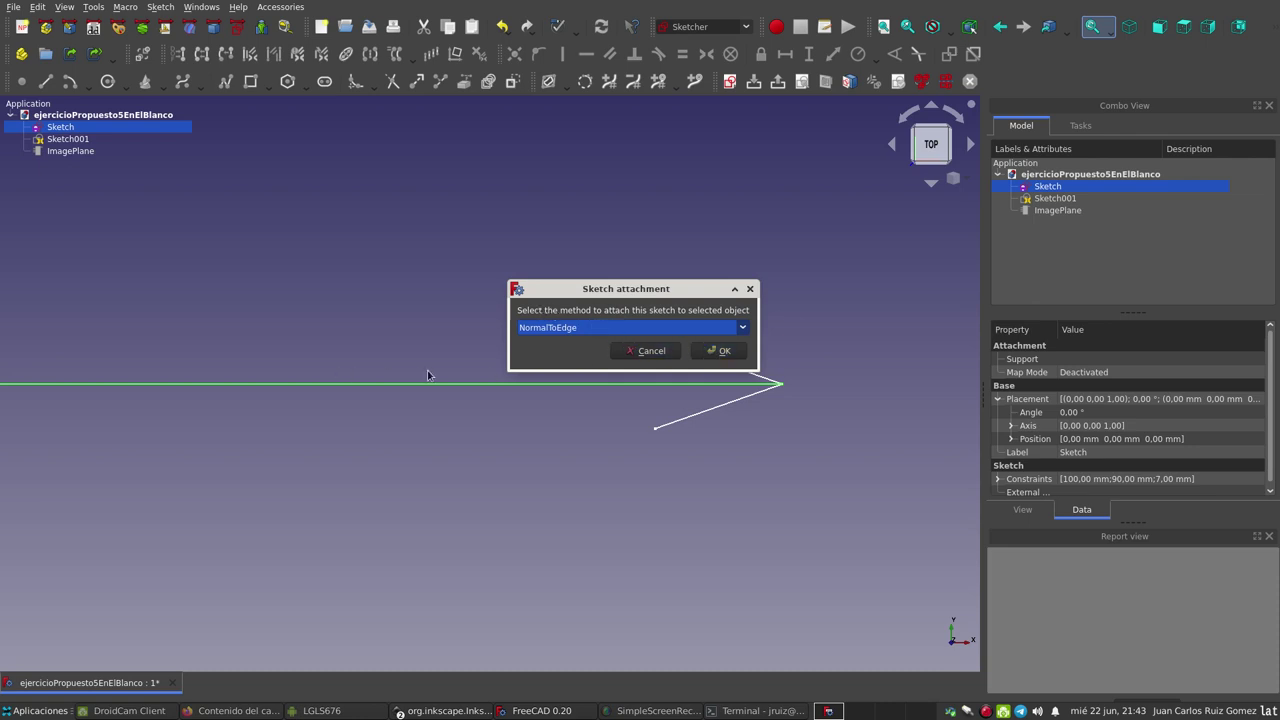
left_click(720, 351)
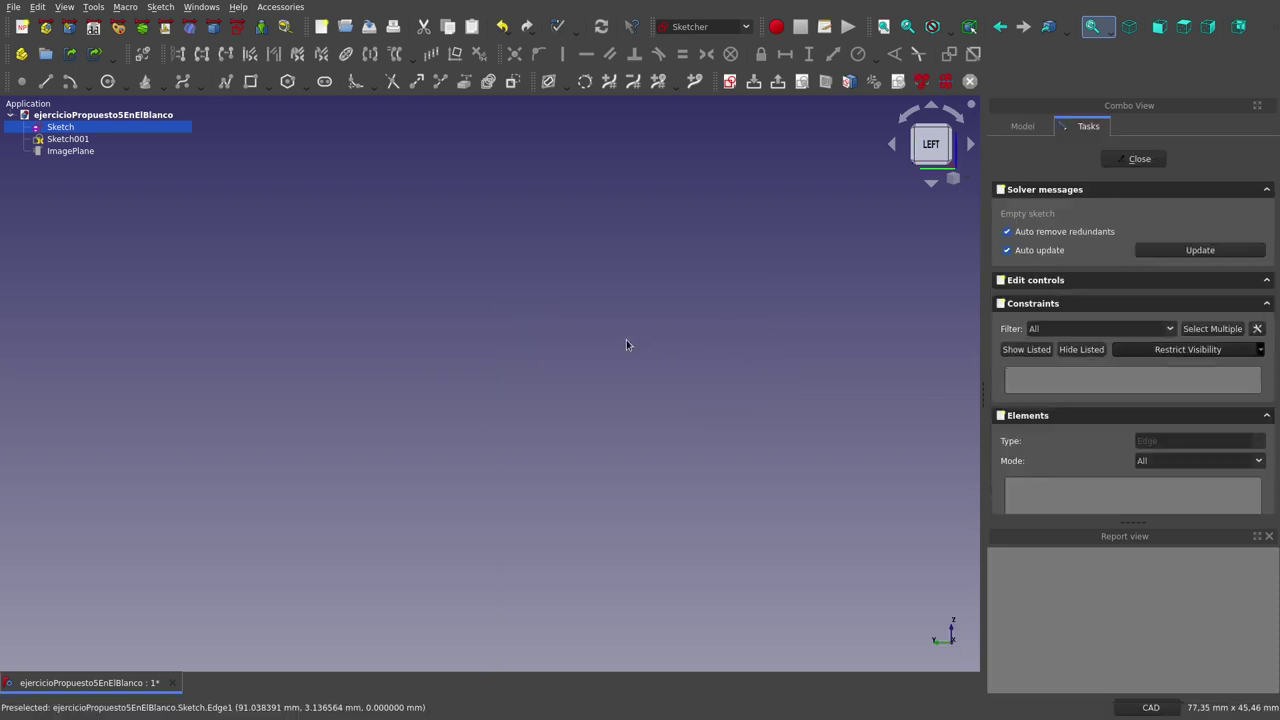
Draw three circles centred on the sketch origin at the arrow tip, then close the sketch.
mouse_move(610, 322)
middle_mouse_down()
mouse_move(666, 372)
mouse_move(654, 351)
middle_mouse_up()
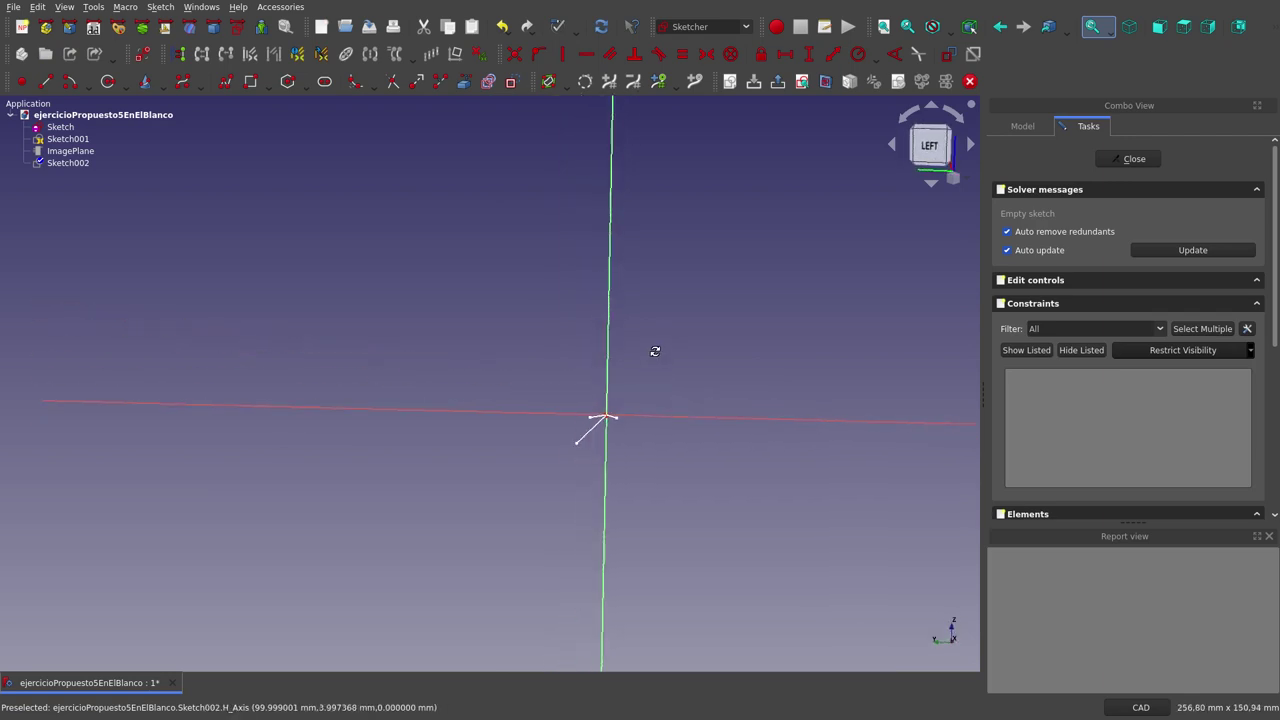
left_click(106, 82)
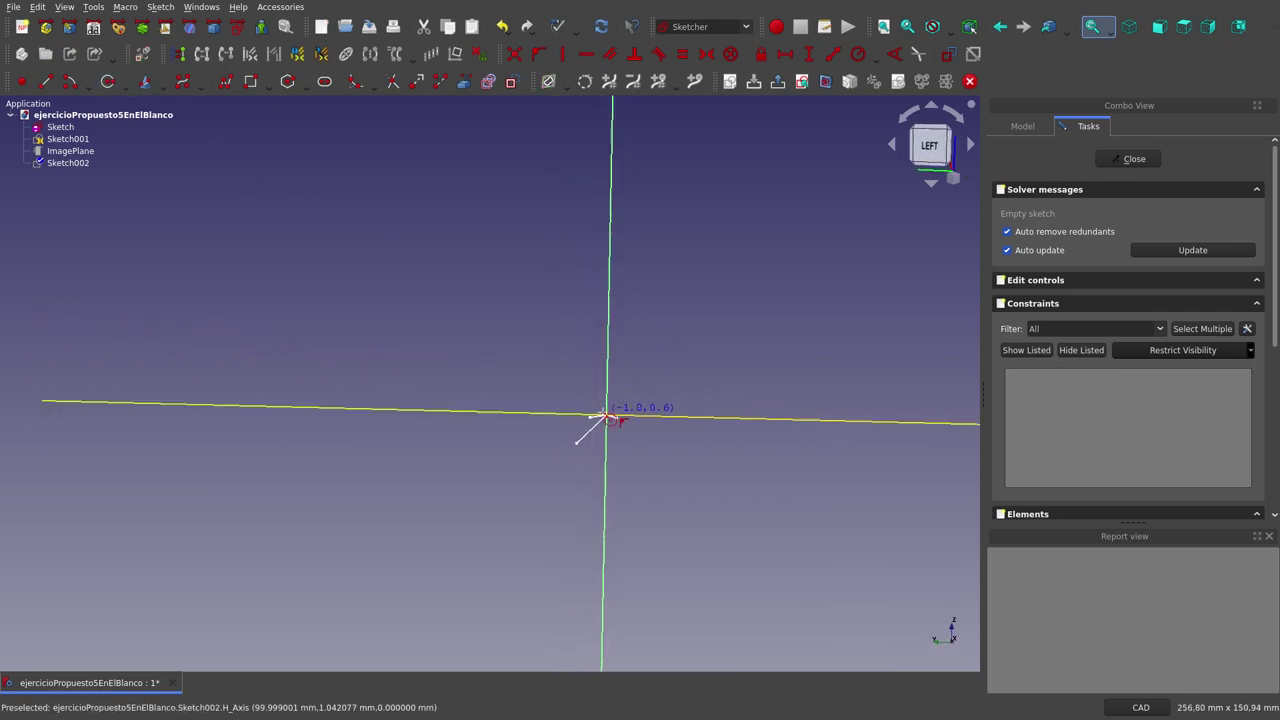
scroll(610, 390, "up", 5)
middle_click_drag(622, 404, 618, 438)
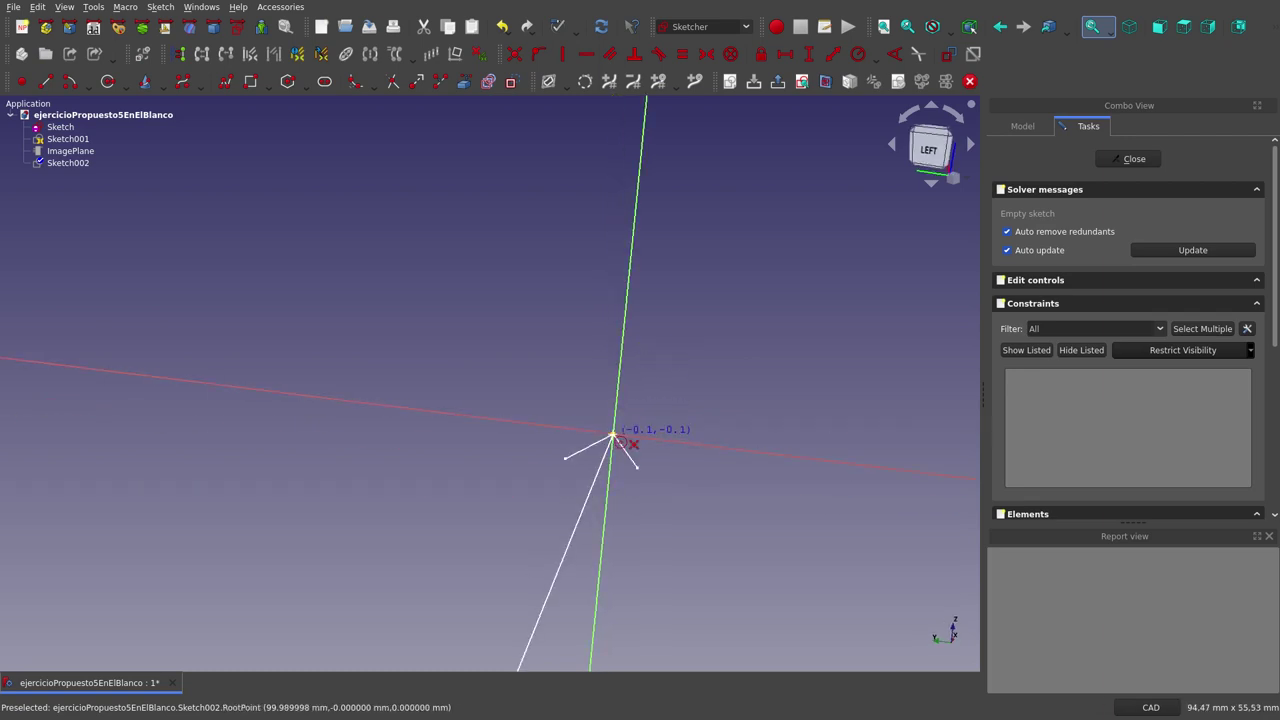
left_click(612, 436)
left_click(855, 231)
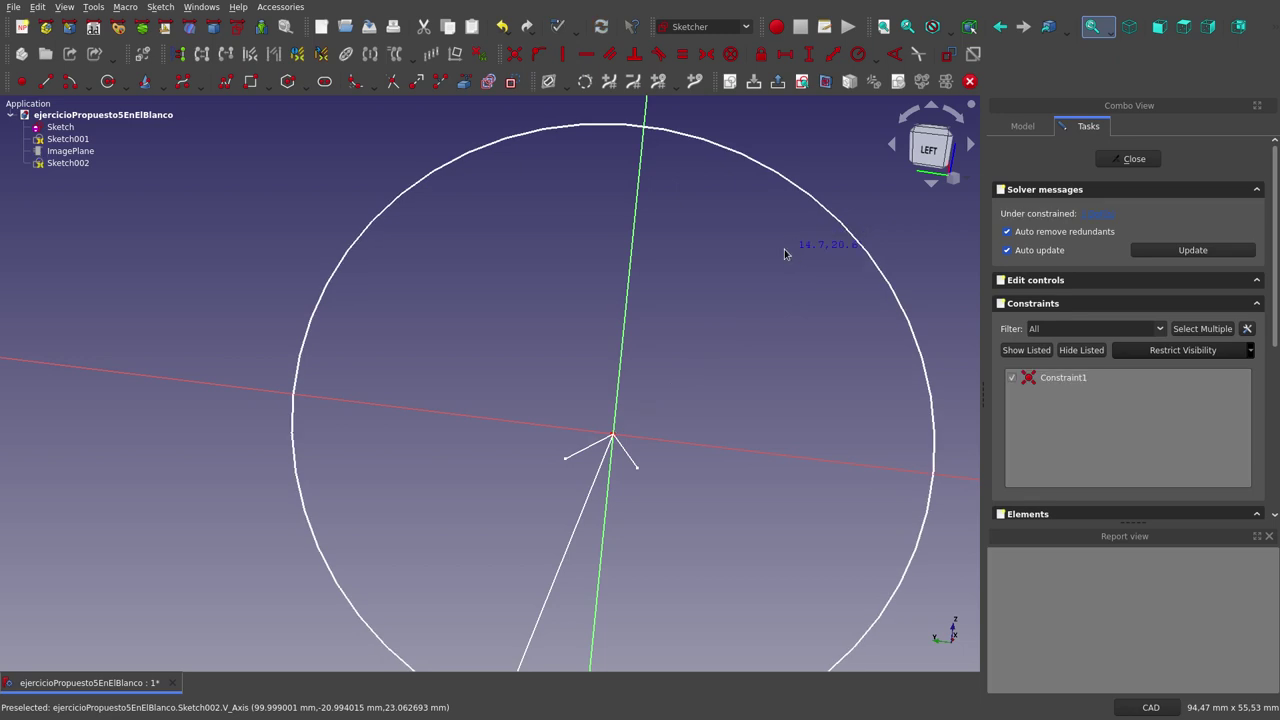
left_click(108, 83)
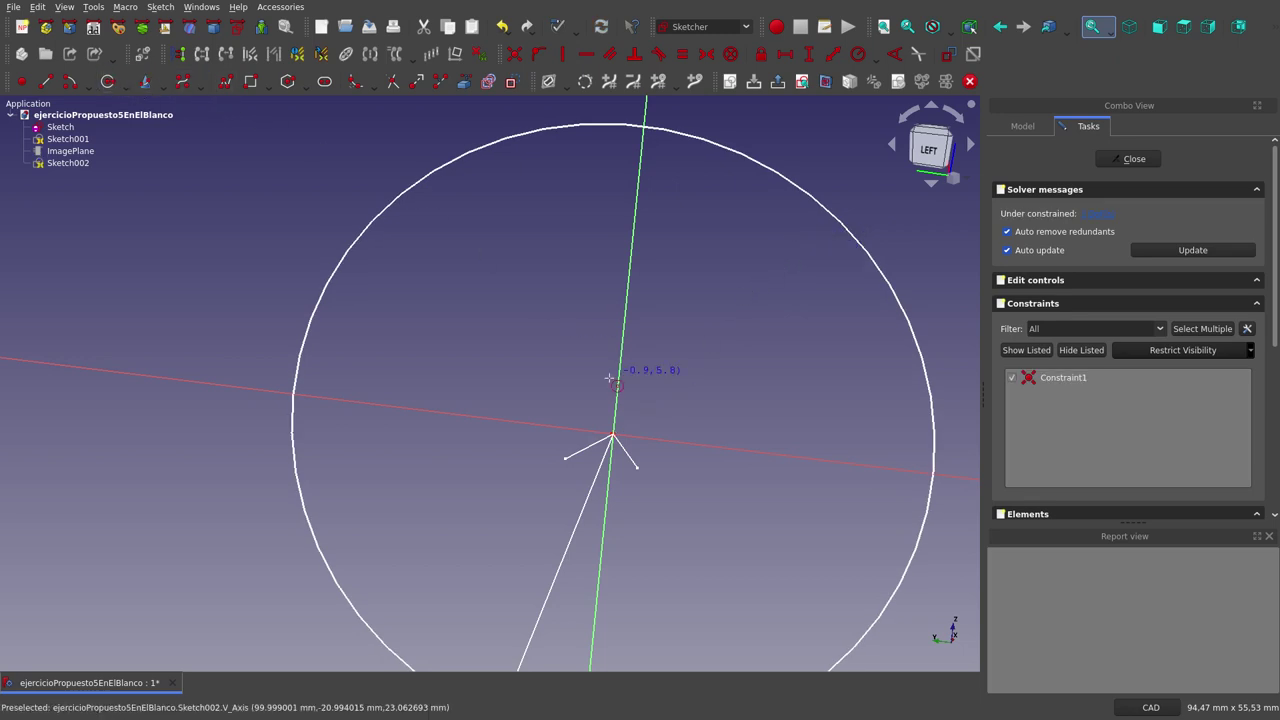
left_click(613, 436)
left_click(750, 228)
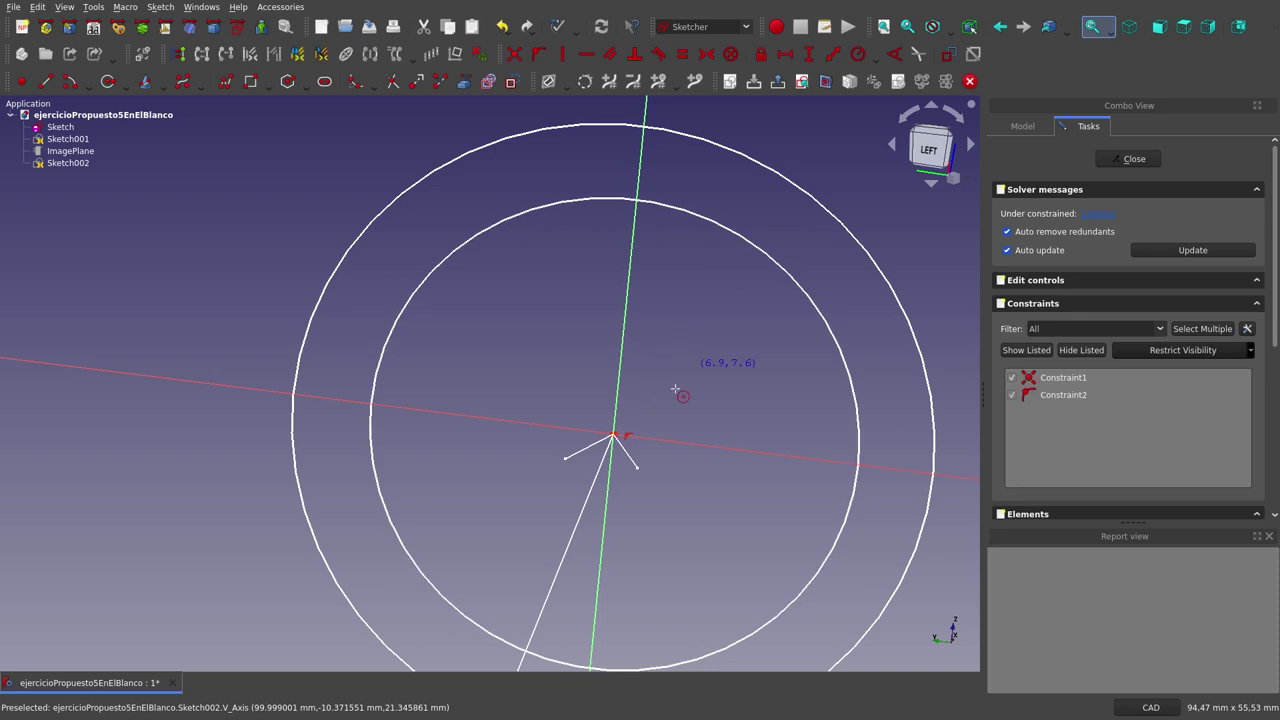
left_click(613, 436)
left_click(636, 413)
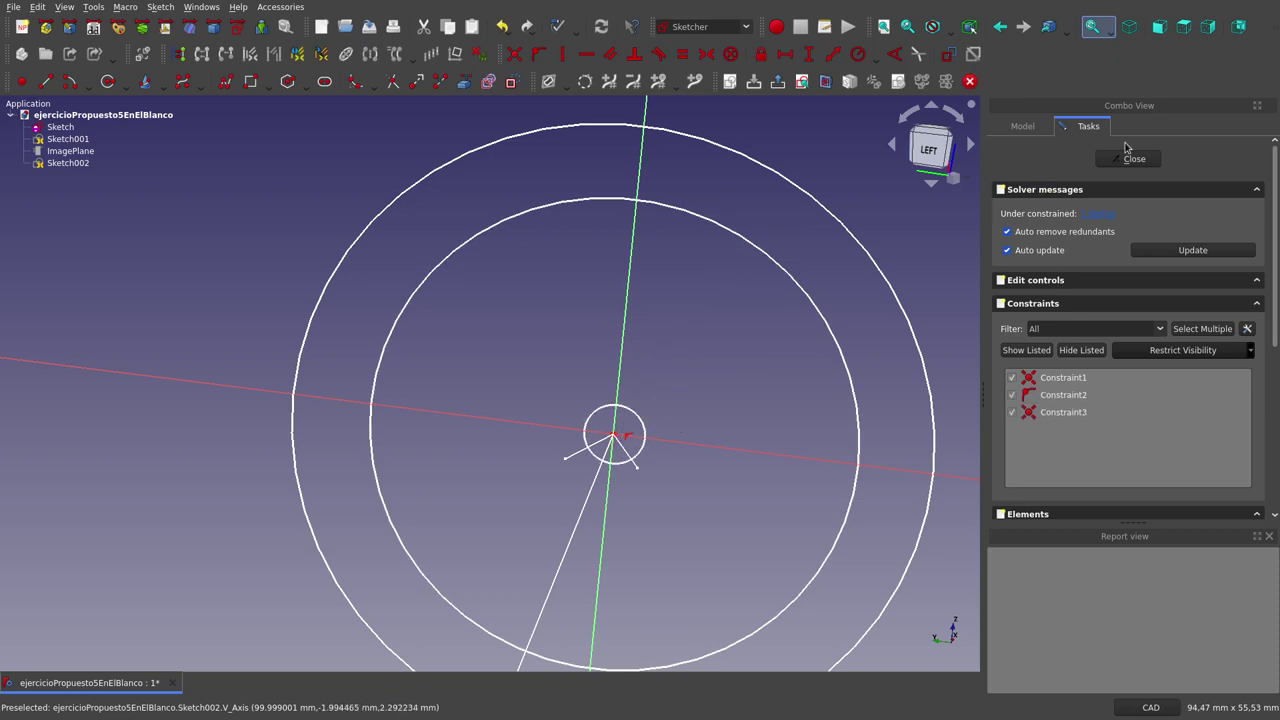
left_click(1134, 159)
Orbit and zoom around the model to inspect the rings at the arrow's tip.
scroll(540, 310, "down", 5)
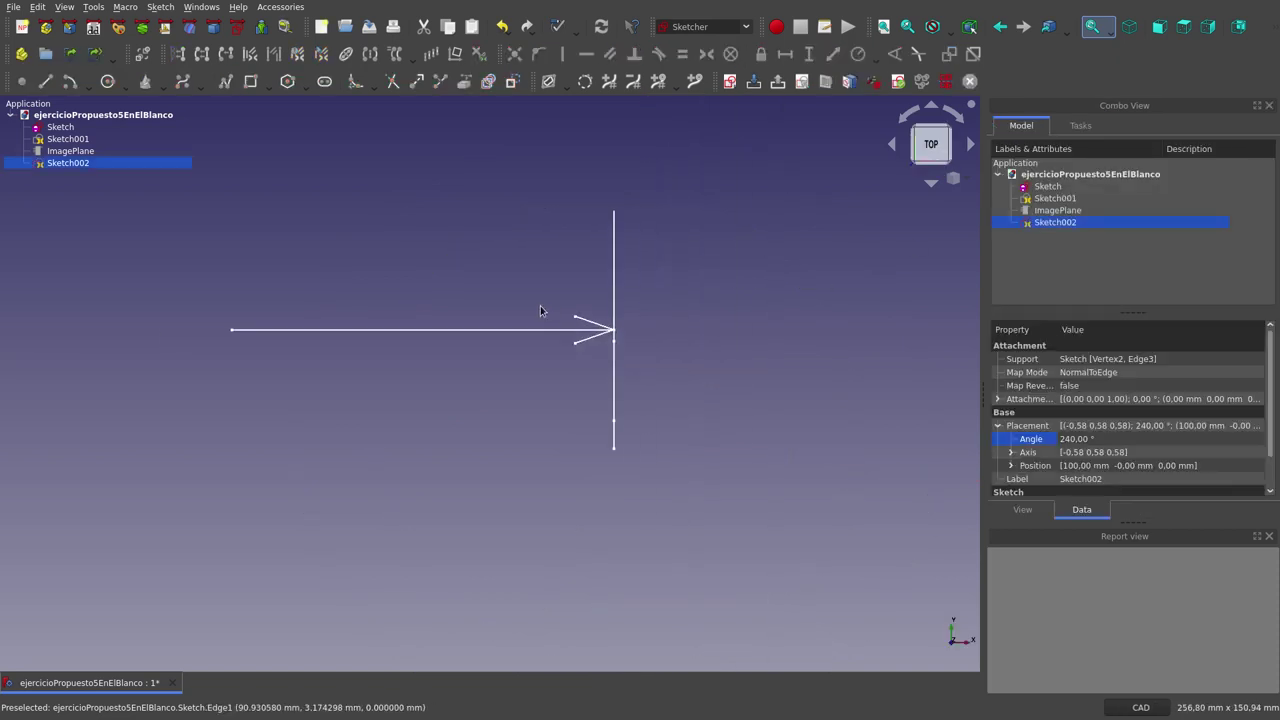
middle_click_drag(540, 310, 640, 351)
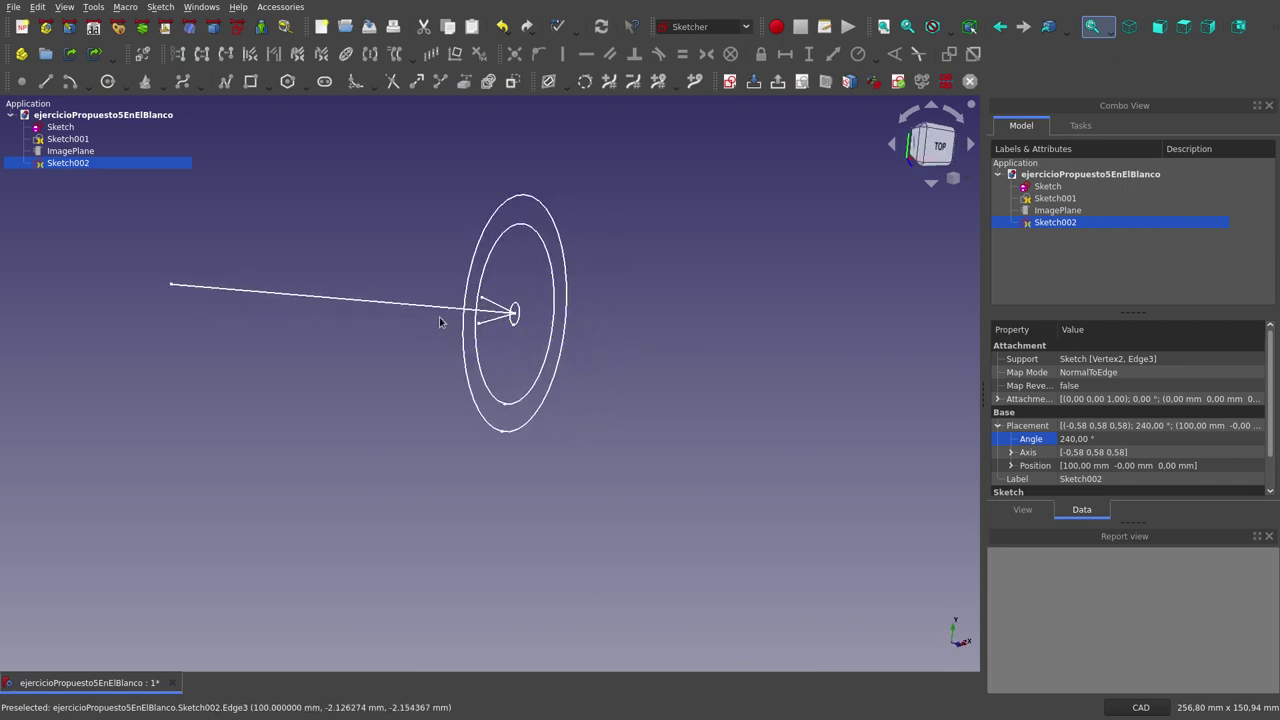
scroll(440, 321, "up", 2)
scroll(510, 312, "up", 3)
scroll(518, 322, "down", 6)
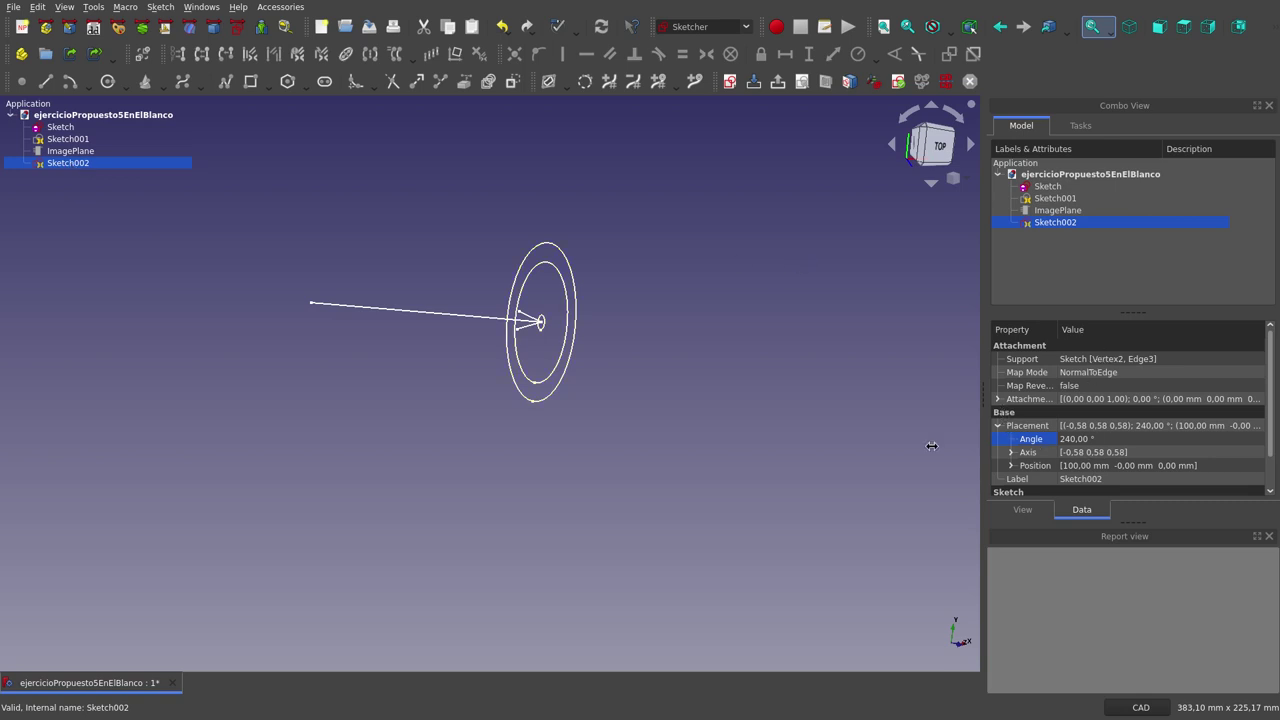
Select the arrow sketch and set its Placement Angle to 28°.
left_click(810, 427)
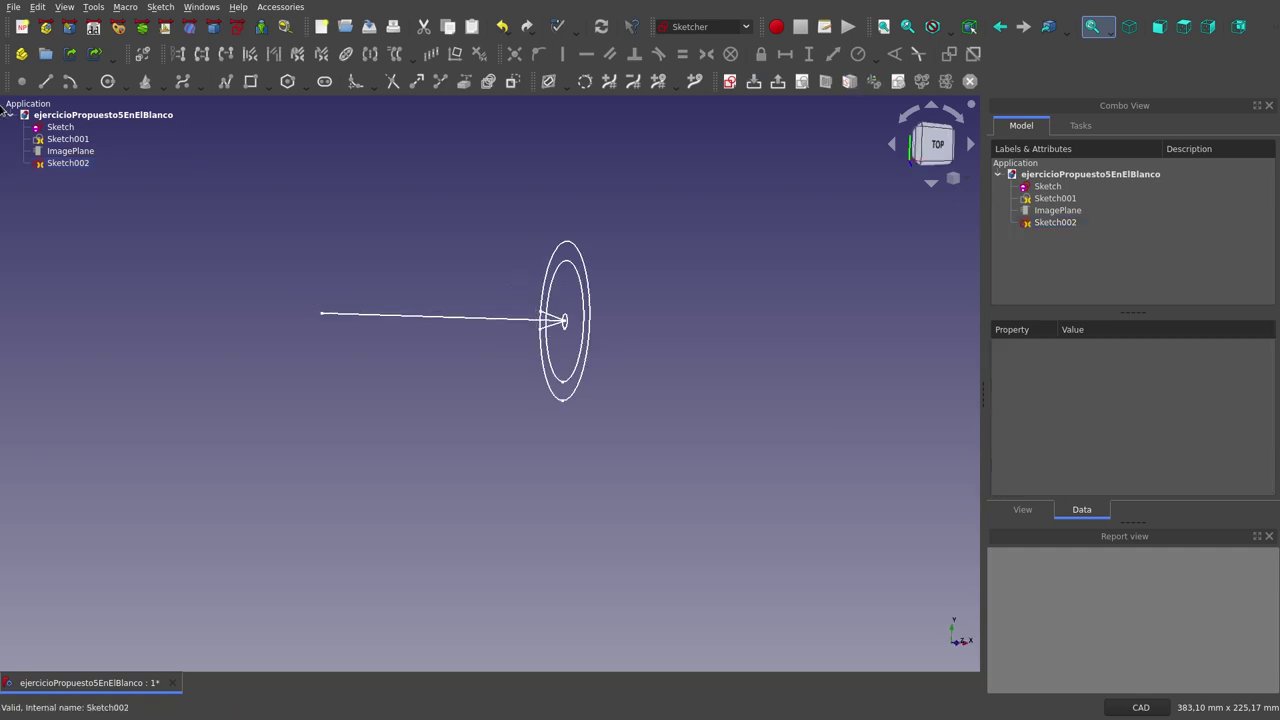
left_click(76, 165)
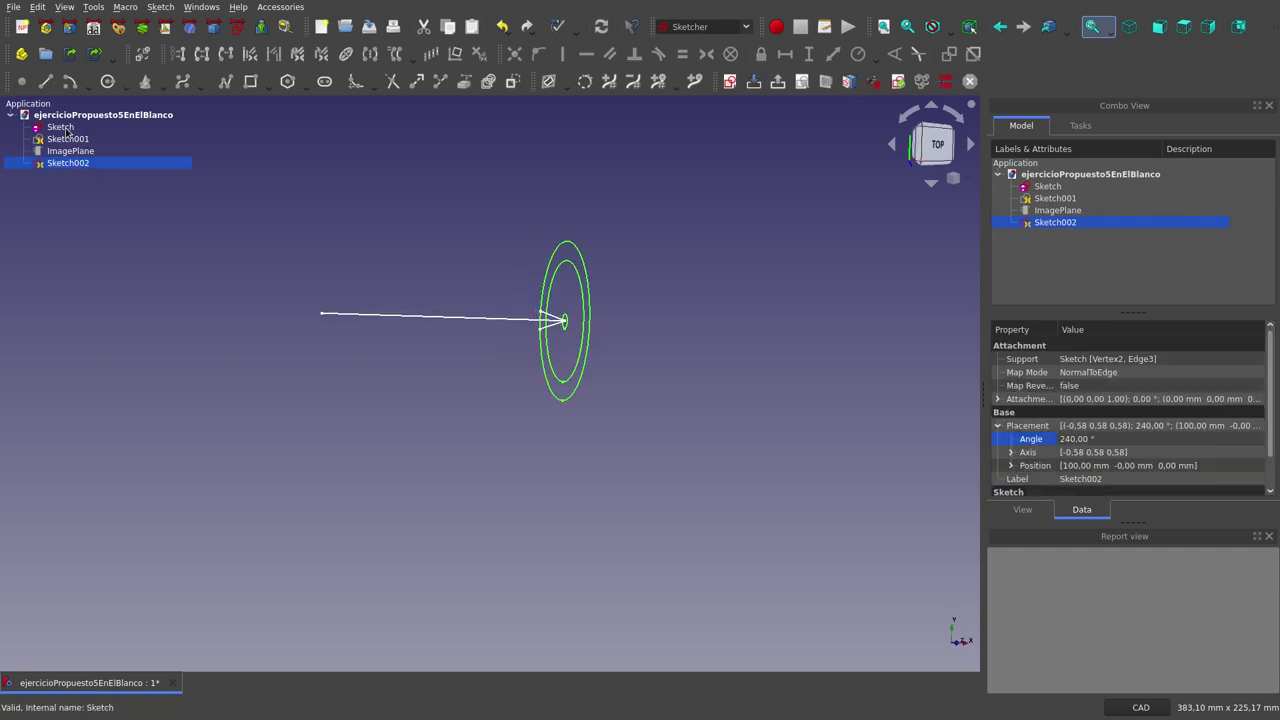
left_click(67, 129)
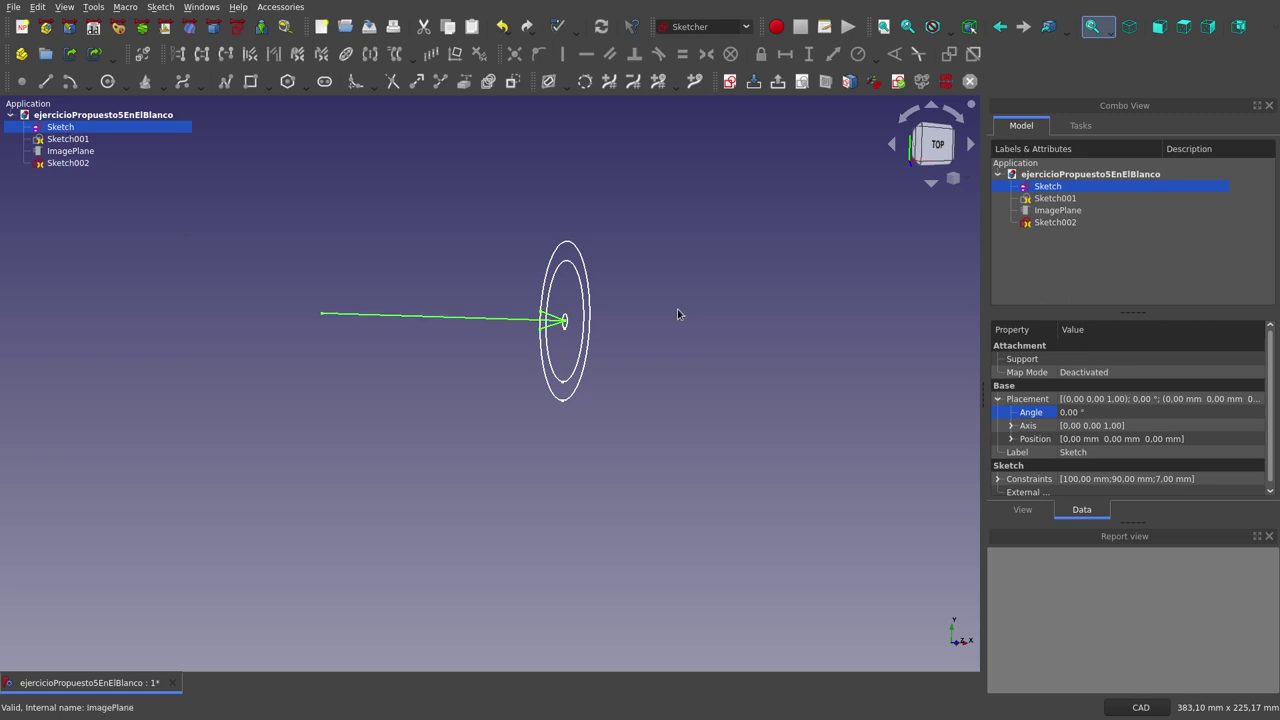
left_click(1076, 411)
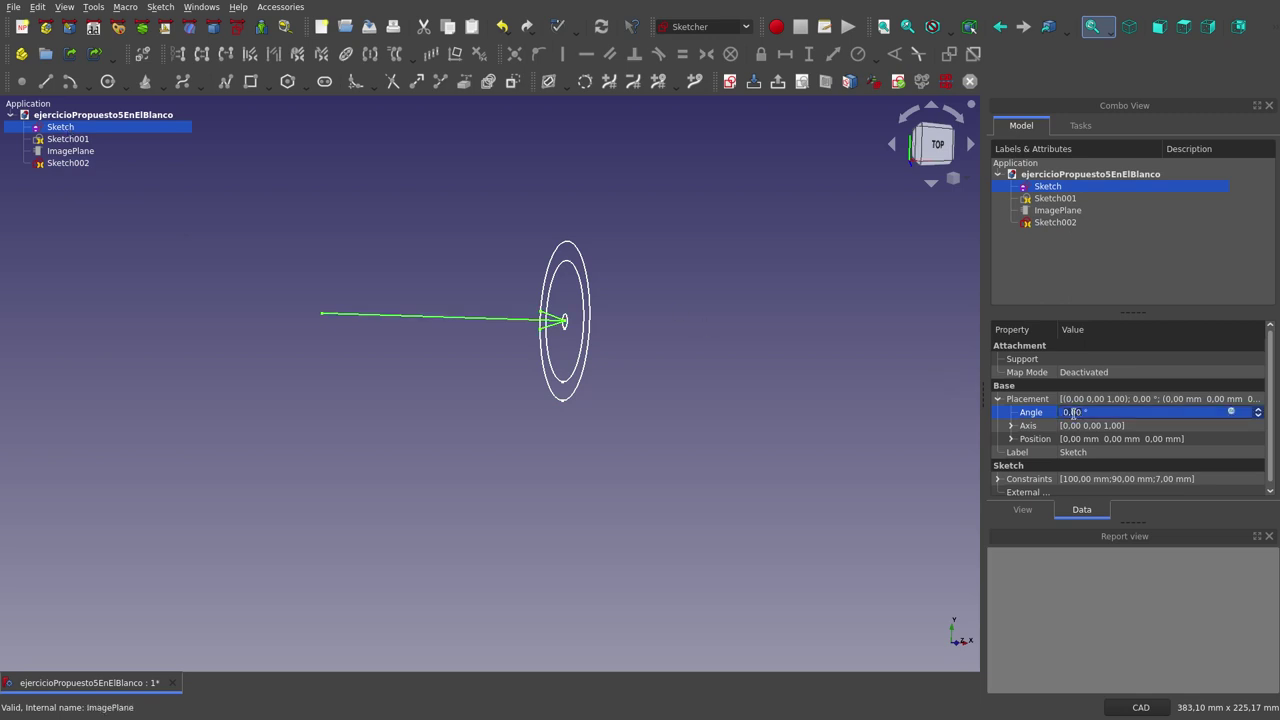
scroll(1073, 412, "up", 7)
scroll(1073, 412, "up", 13)
scroll(1073, 412, "up", 8)
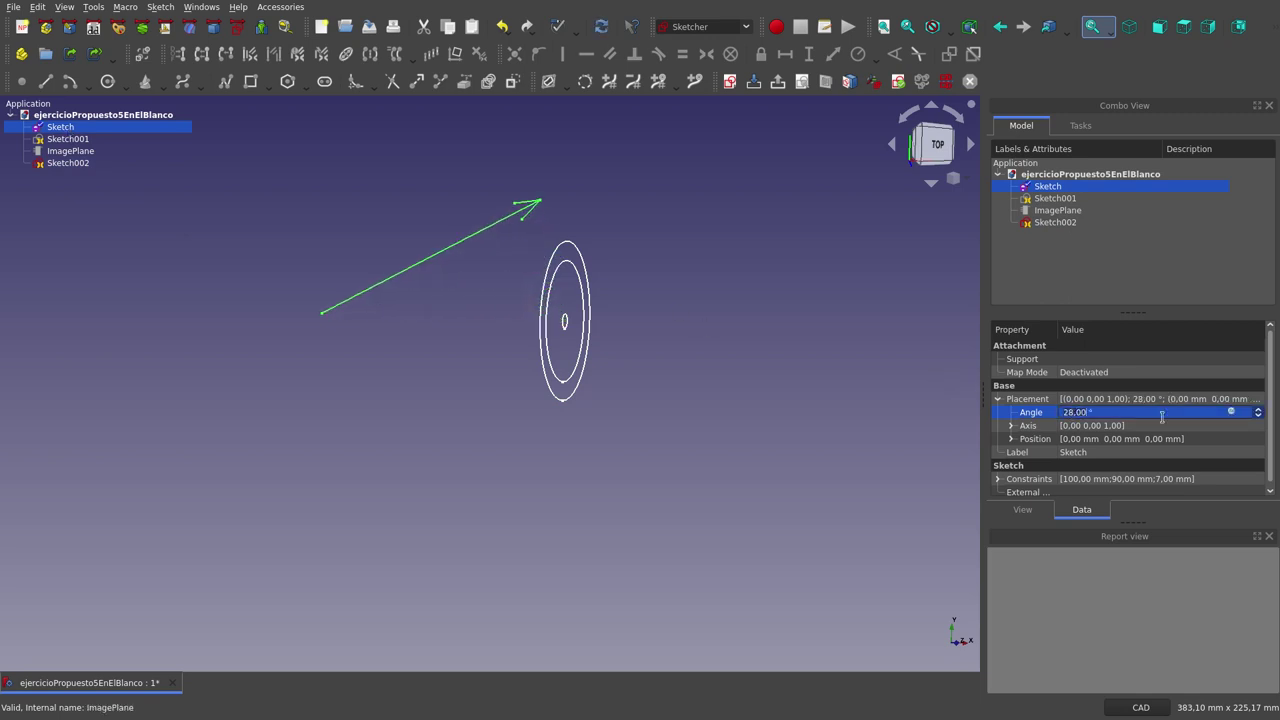
left_click(806, 468)
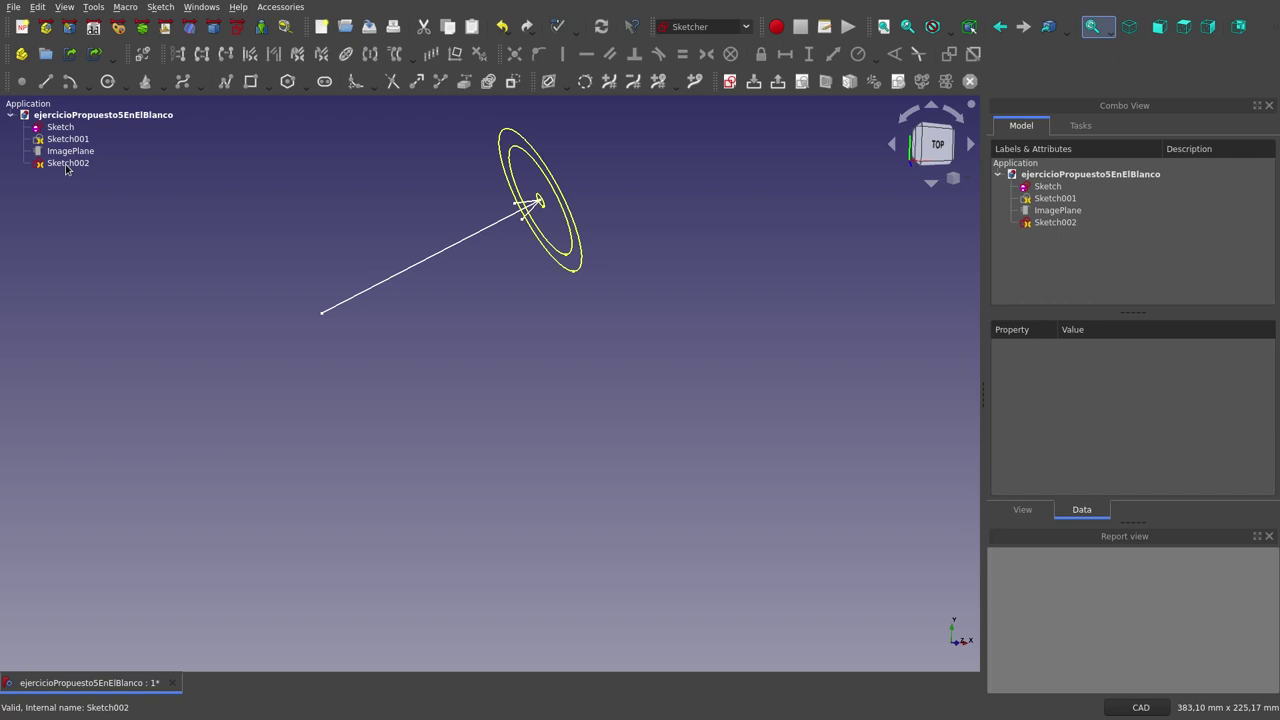
left_click(66, 128)
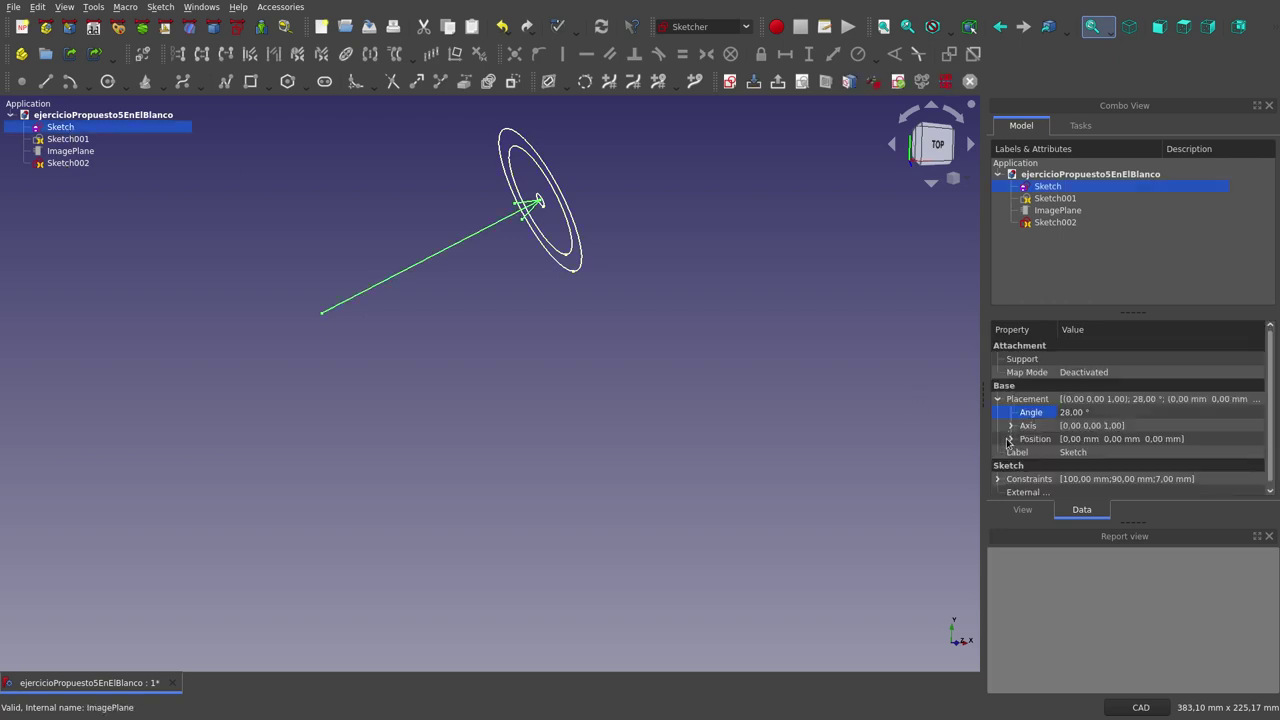
scroll(1087, 457, "down", 1)
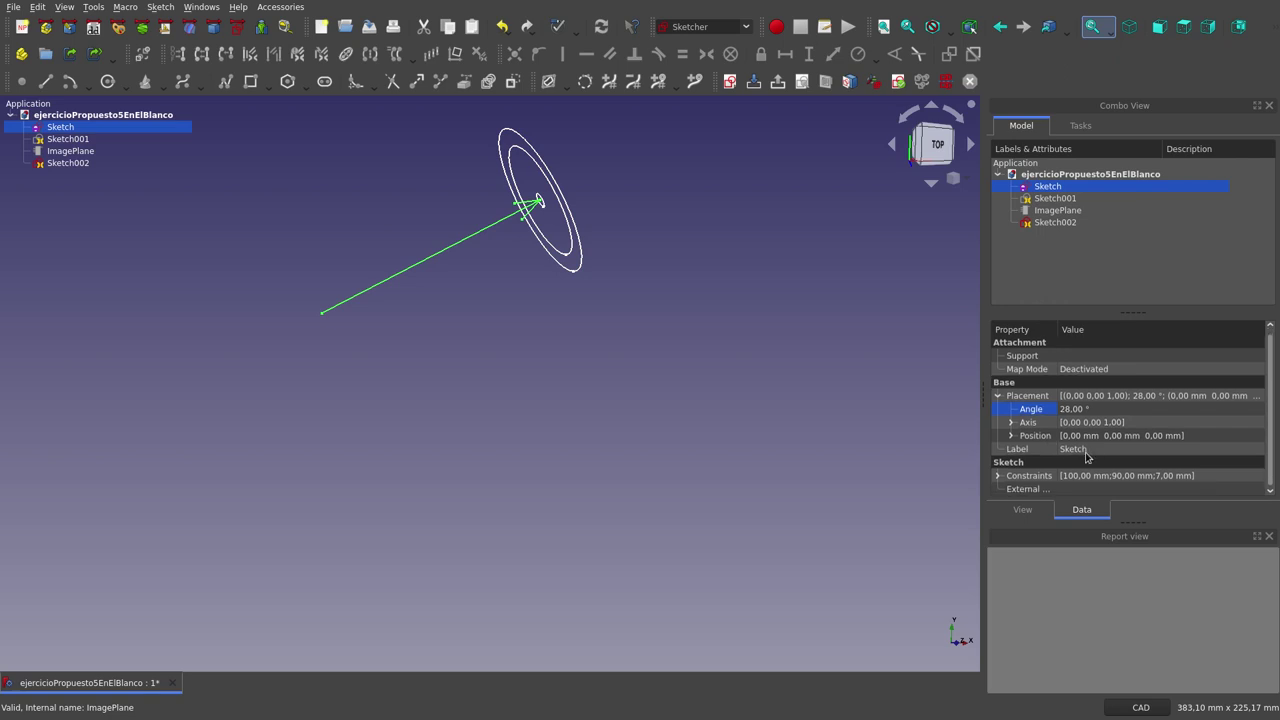
scroll(1087, 457, "up", 1)
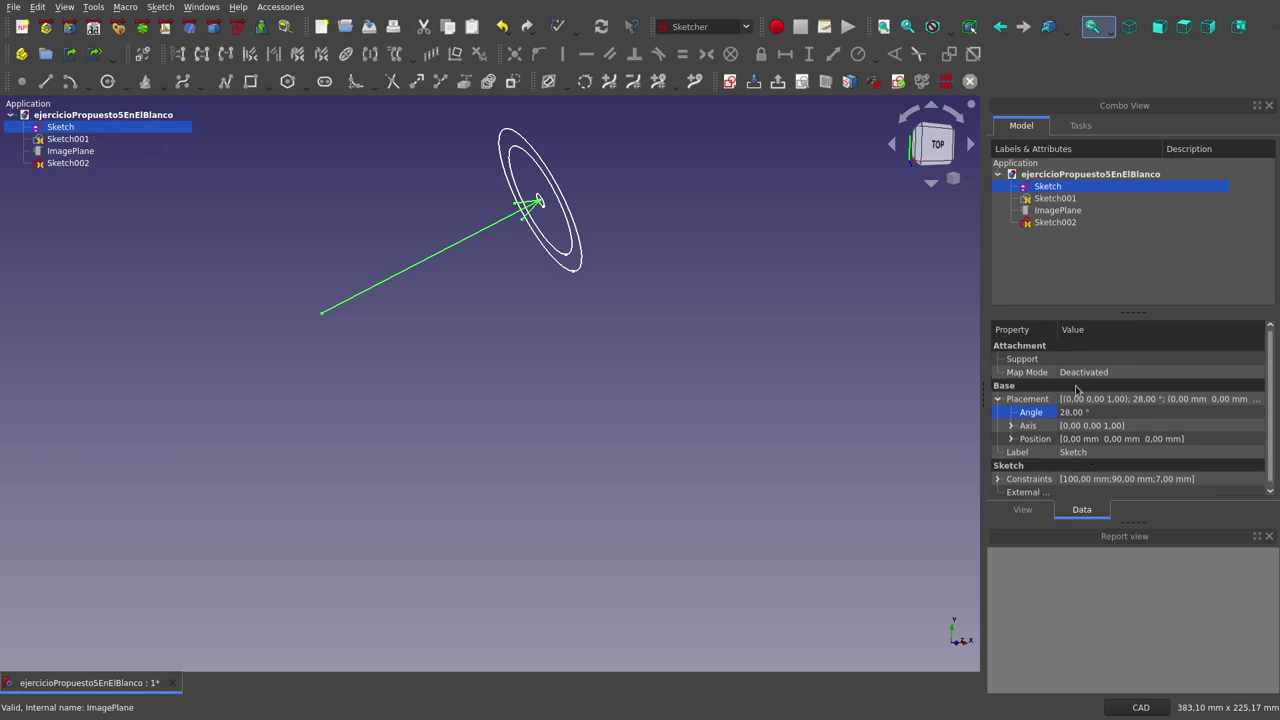
In the arrow sketch's Constraints properties, clear the largo Flecha length's 100 mm value for editing.
left_click(997, 479)
scroll(1084, 478, "down", 1)
left_click(1082, 464)
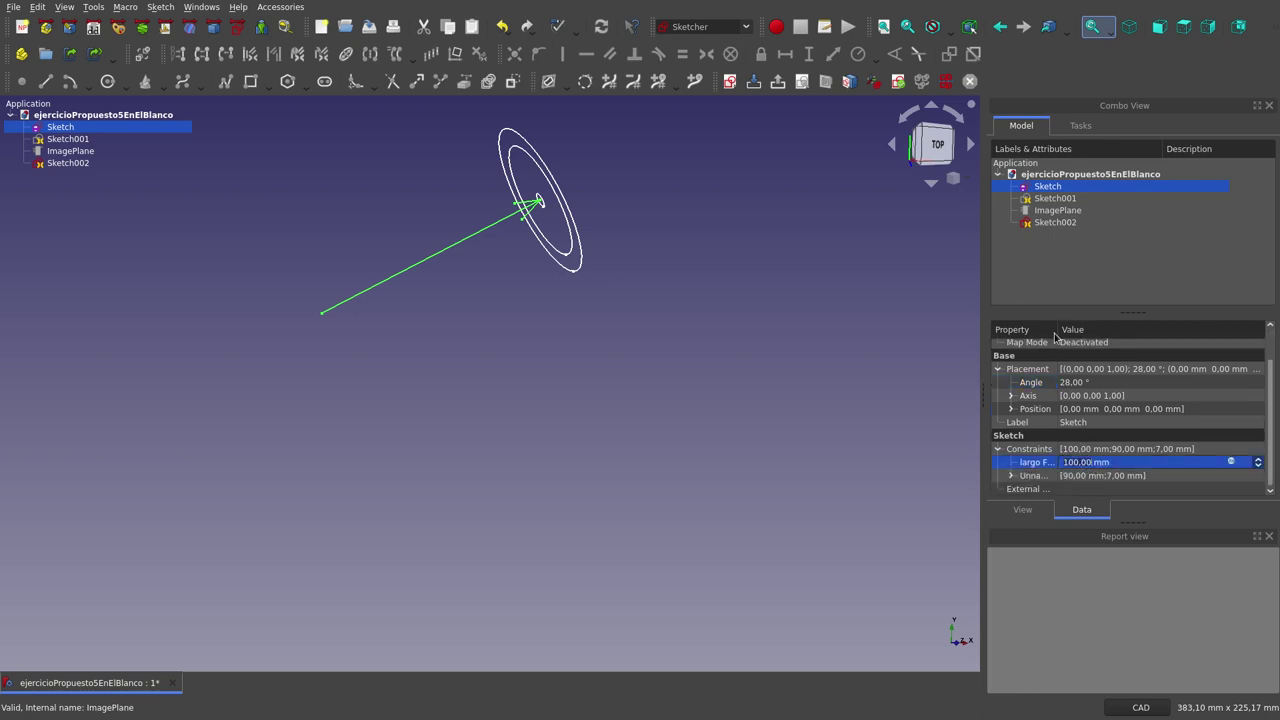
left_click_drag(1065, 328, 1117, 328)
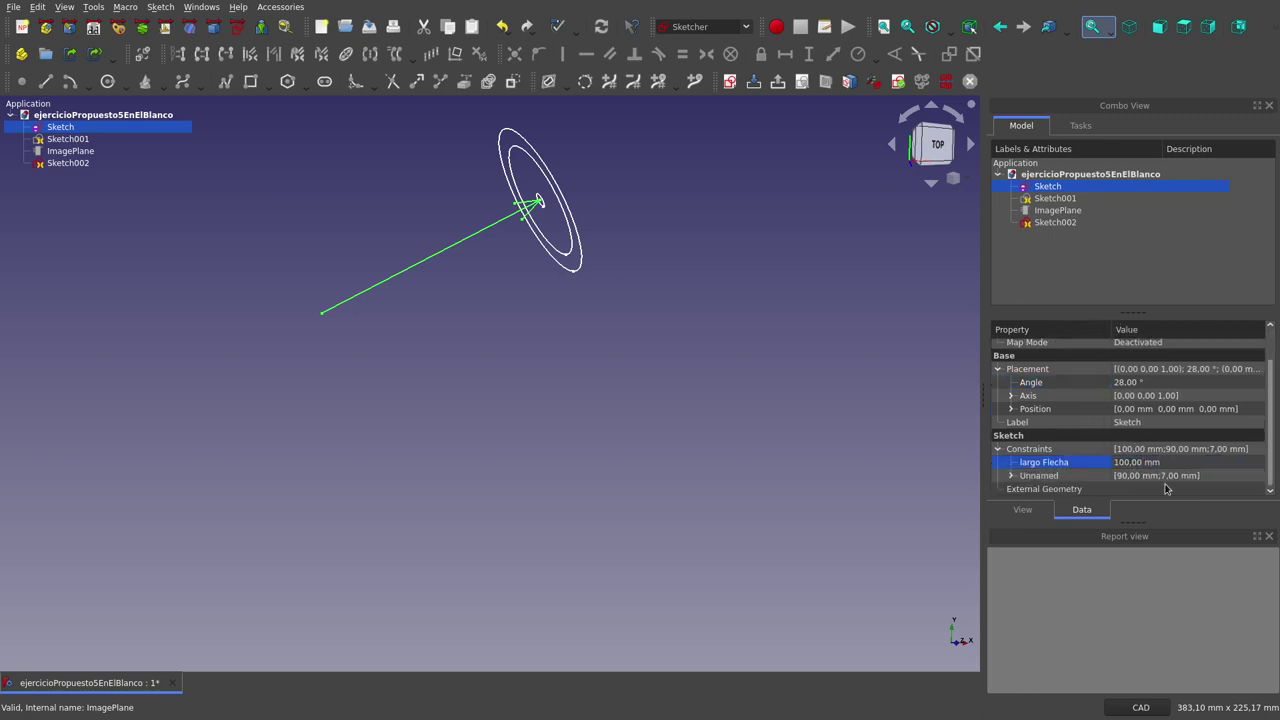
left_click(1135, 464)
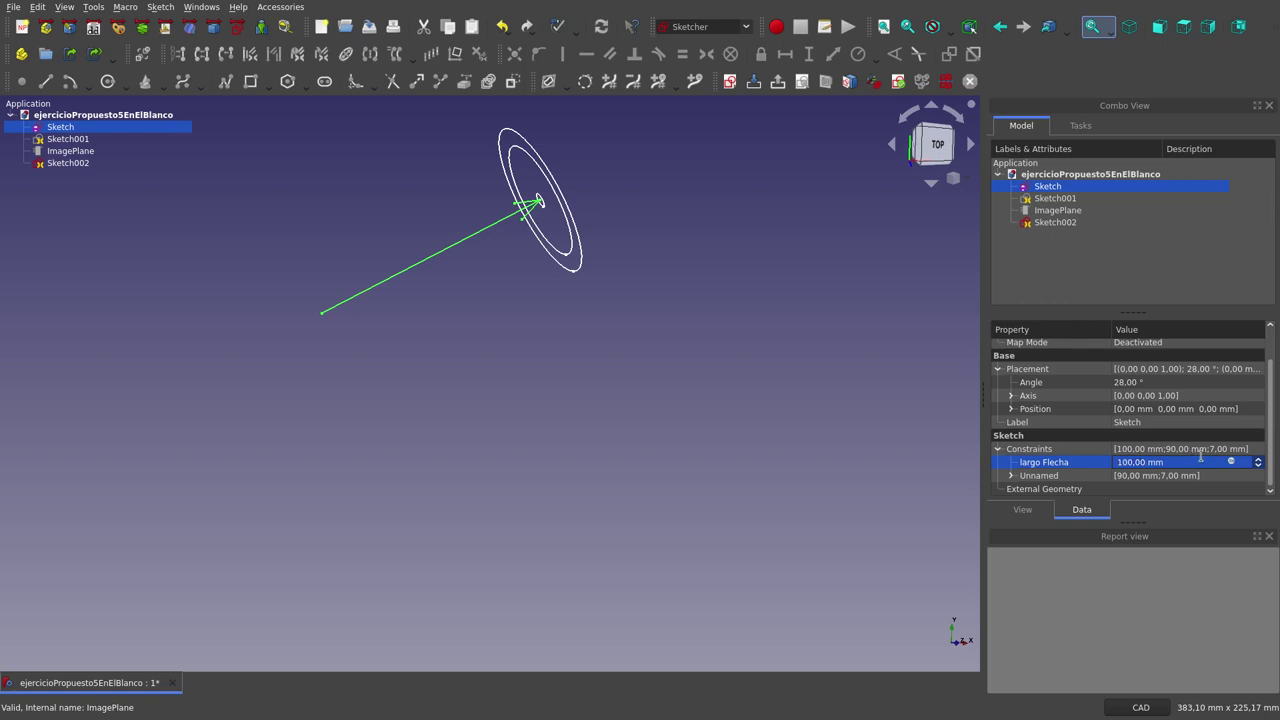
key("BackSpace")
key("BackSpace")
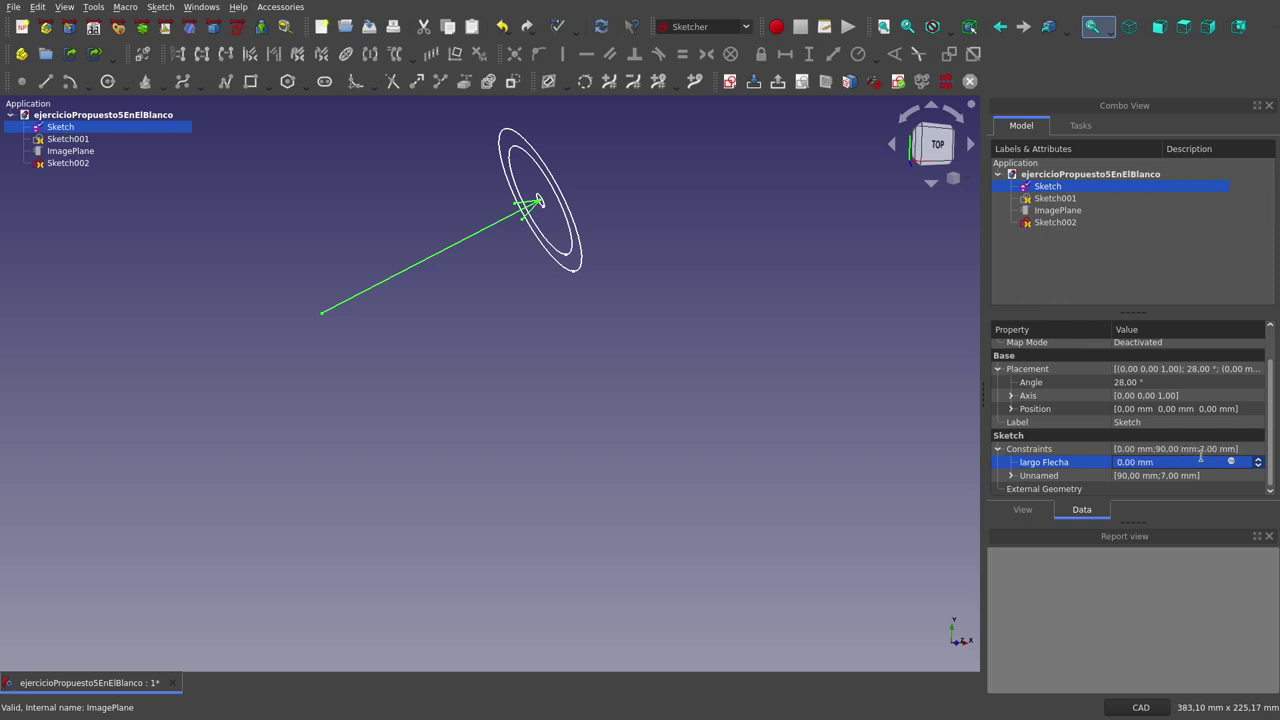
Commit the new largo Flecha arrow length and orbit around the arrow and target rings.
left_click(834, 470)
mouse_move(433, 258)
middle_mouse_down()
mouse_move(517, 234)
mouse_move(431, 366)
mouse_move(468, 210)
mouse_move(520, 243)
mouse_move(486, 191)
mouse_move(386, 191)
mouse_move(623, 360)
mouse_move(560, 400)
mouse_move(619, 397)
middle_mouse_up()
scroll(381, 190, "up", 3)
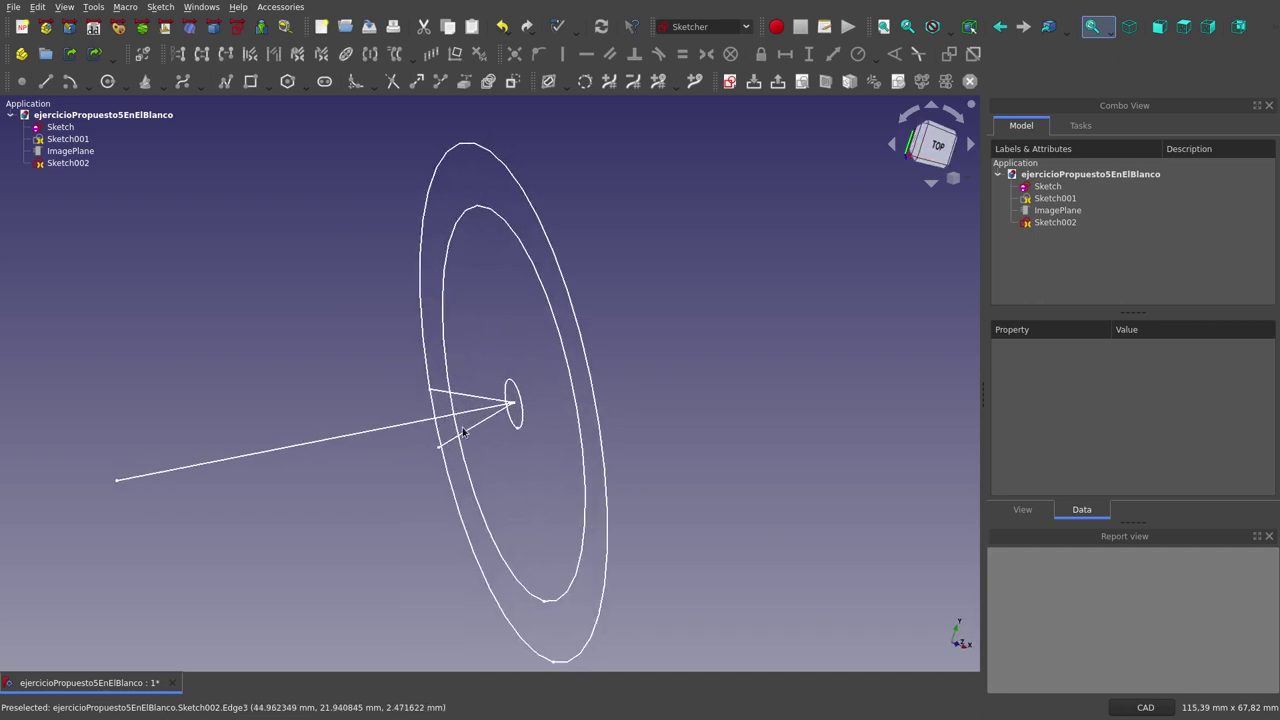
scroll(322, 445, "down", 1)
scroll(322, 445, "down", 1)
scroll(322, 445, "up", 2)
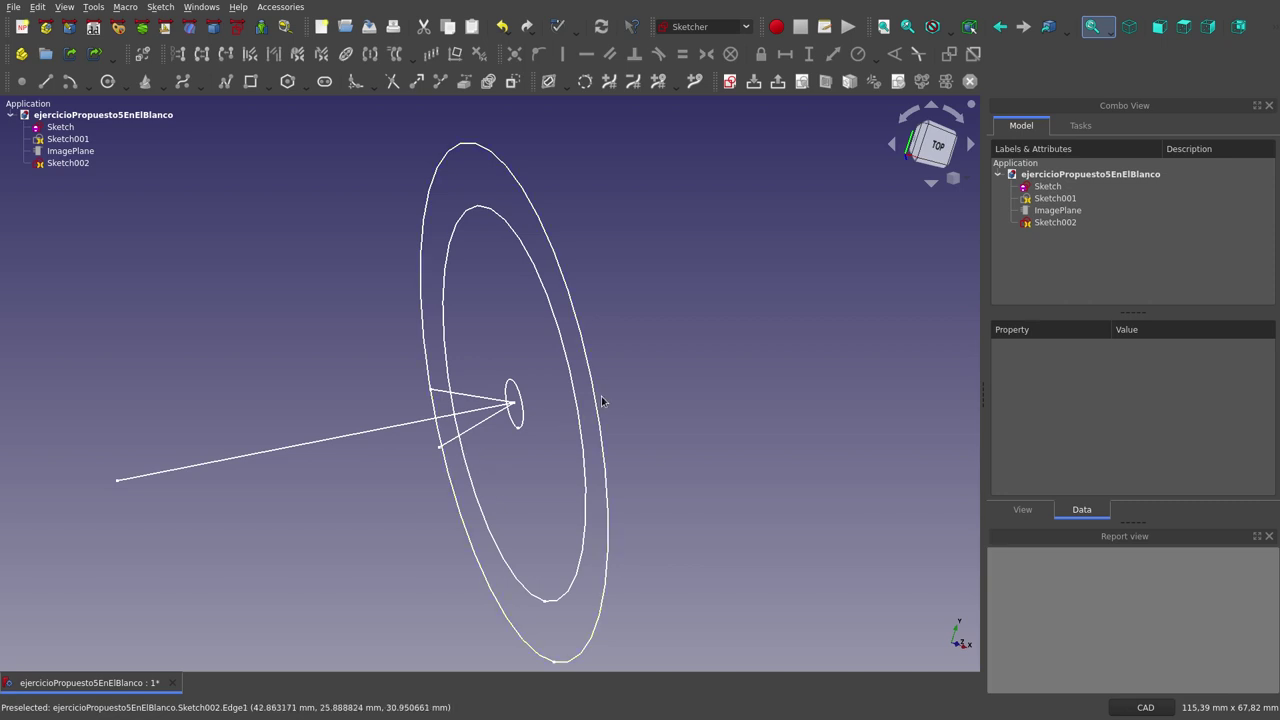
Zoom and orbit until the rings are nearly edge-on, perpendicular to the arrow shaft.
scroll(600, 400, "down", 3)
scroll(485, 475, "up", 2)
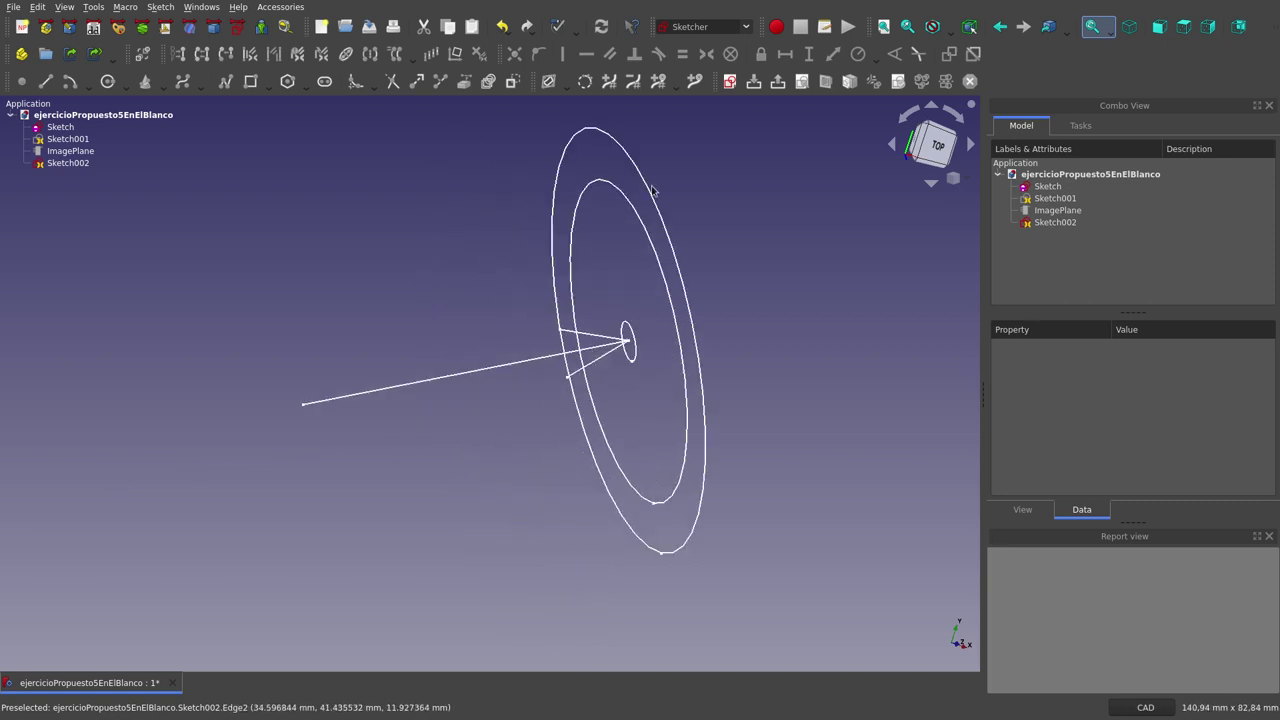
scroll(662, 166, "up", 2)
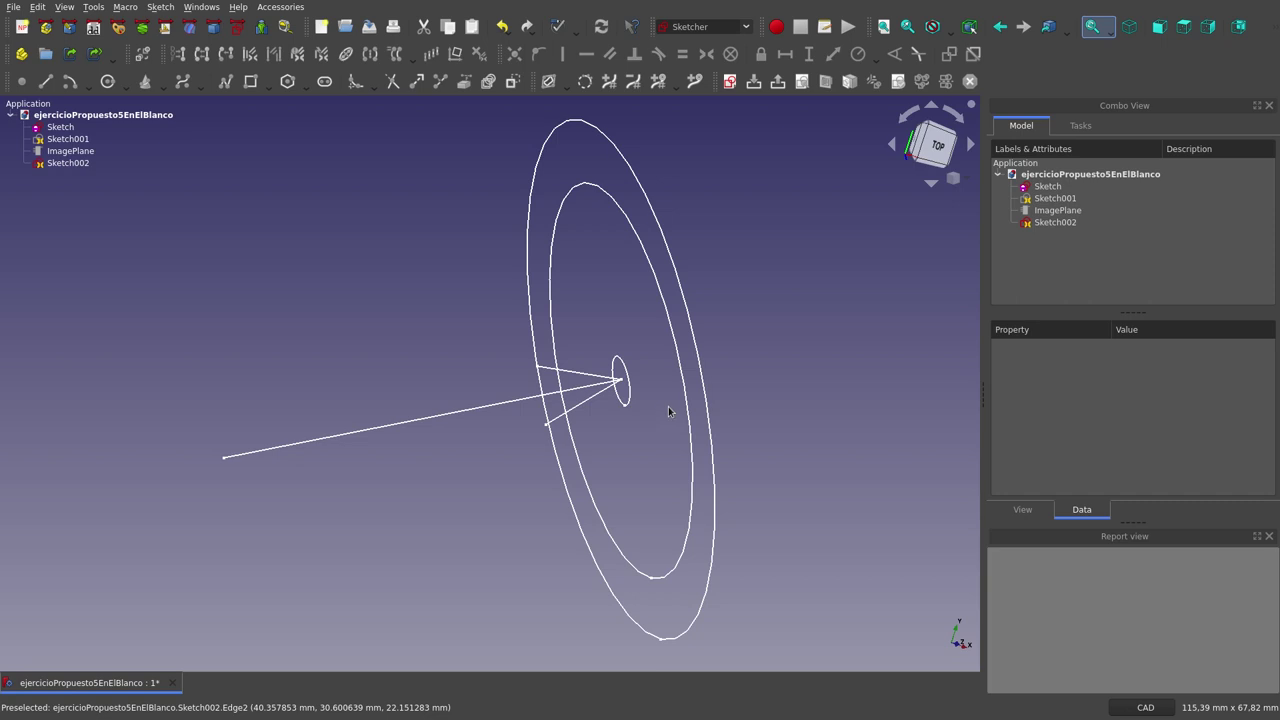
mouse_move(738, 340)
middle_mouse_down()
mouse_move(706, 354)
mouse_move(776, 371)
middle_mouse_up()
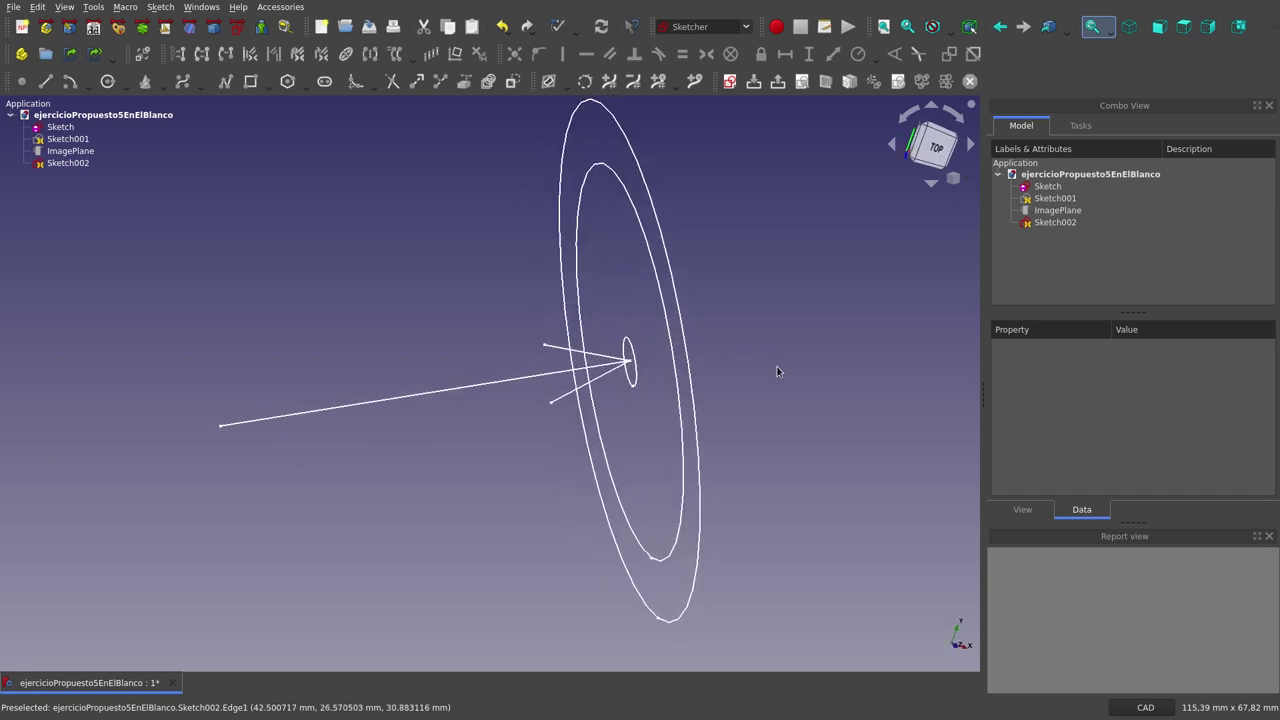